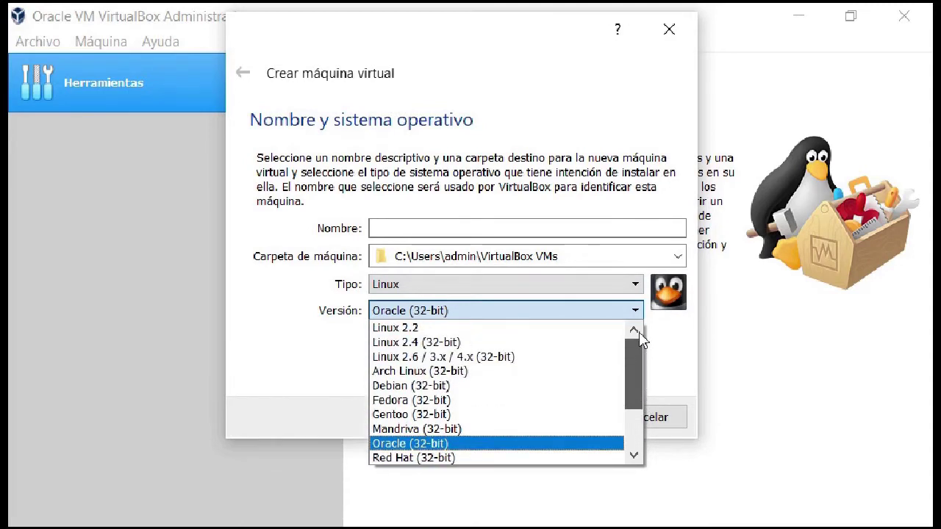
Name the new virtual machine ubuntu, with type Linux and version Ubuntu_64, and continue to the memory size.
left_click(667, 348)
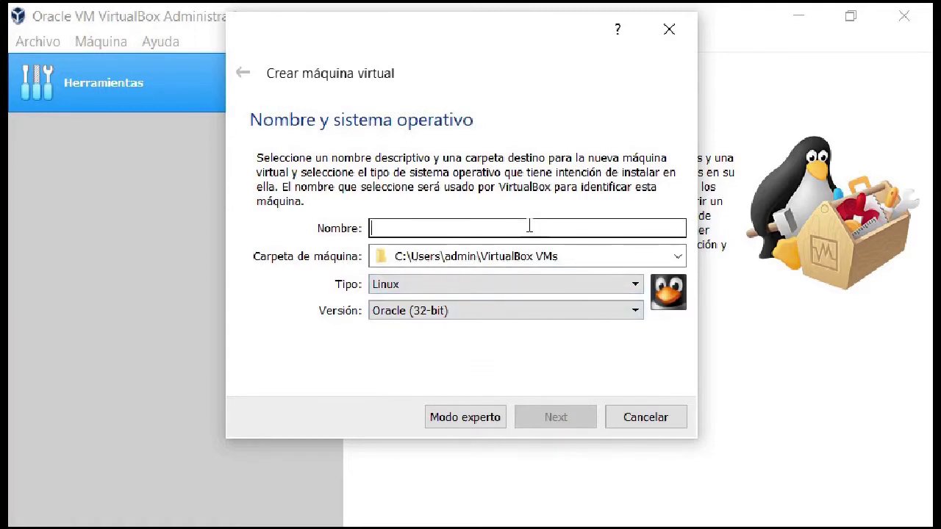
type("u")
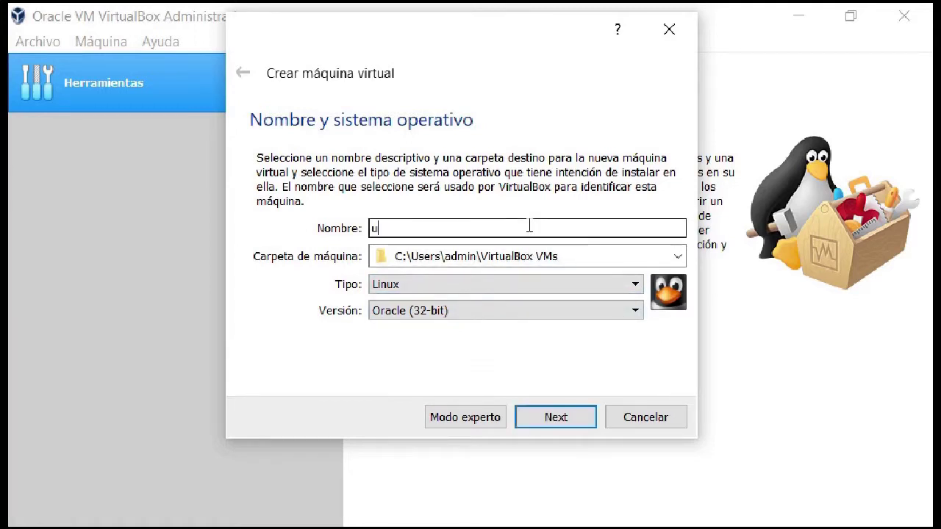
type("buntu")
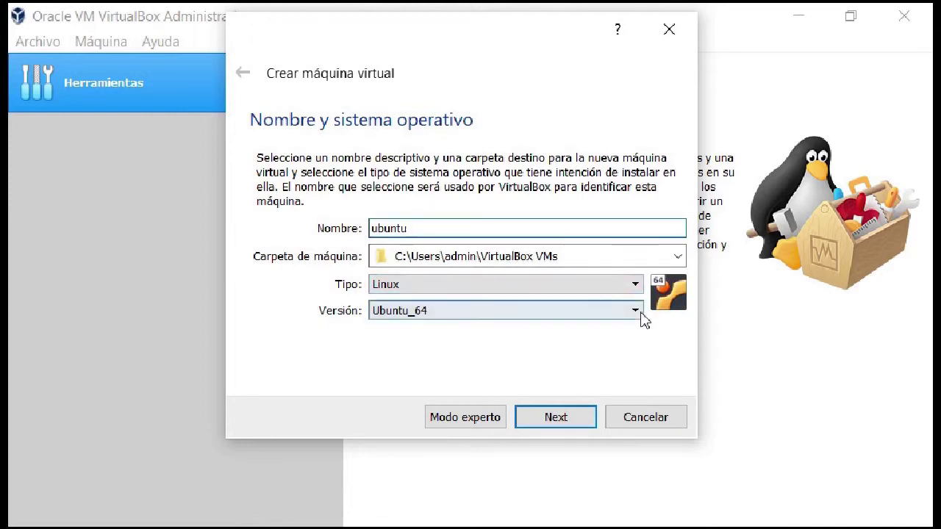
left_click(550, 419)
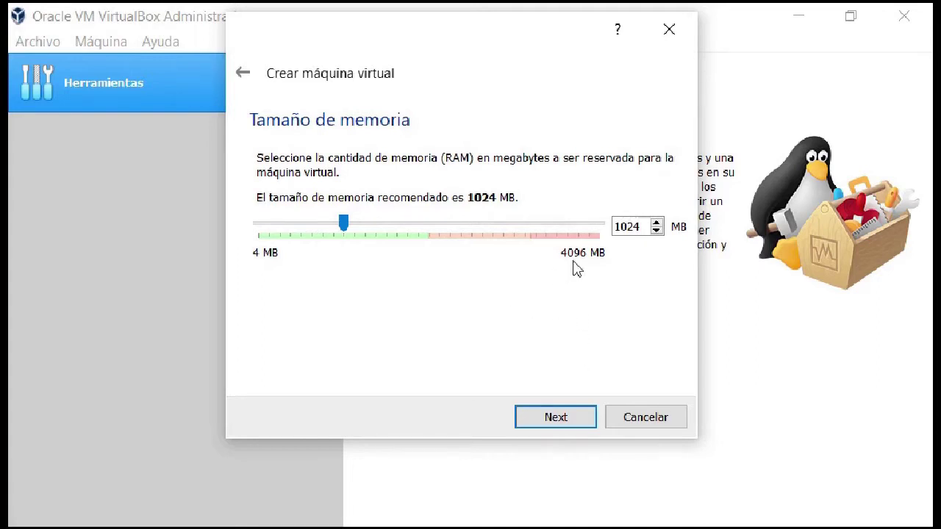
Set the virtual machine's memory size to 2048 MB and continue to the hard disk options.
left_click_drag(650, 226, 585, 229)
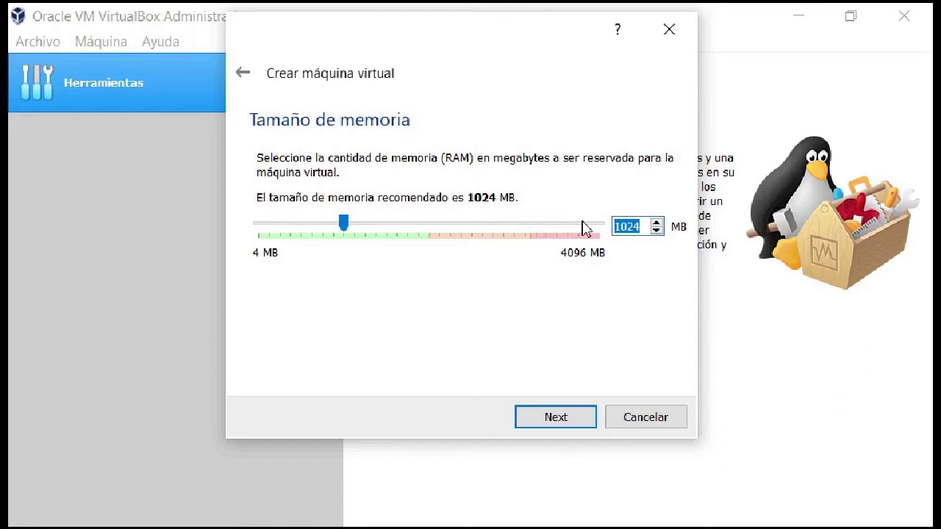
type("20")
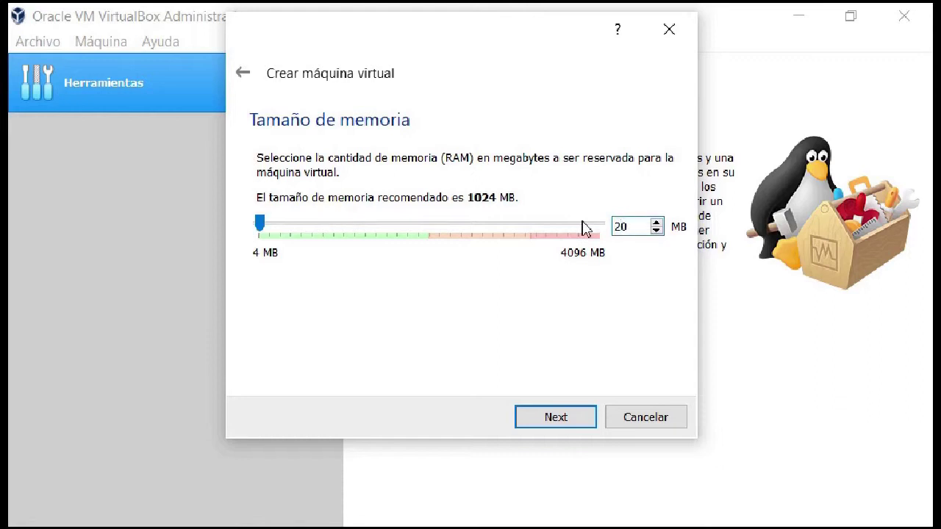
type("48")
left_click(556, 418)
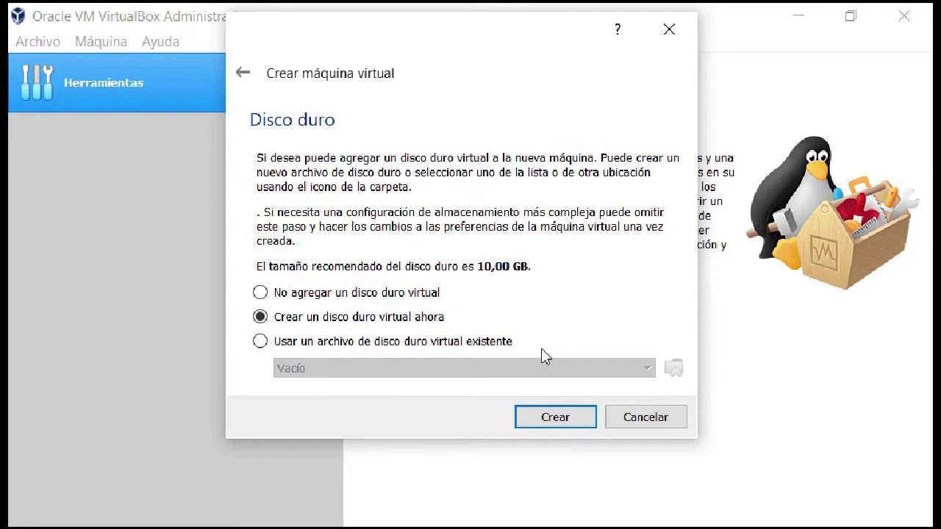
Choose to create a new virtual hard disk as a dynamically allocated VDI (VirtualBox Disk Image).
left_click(552, 417)
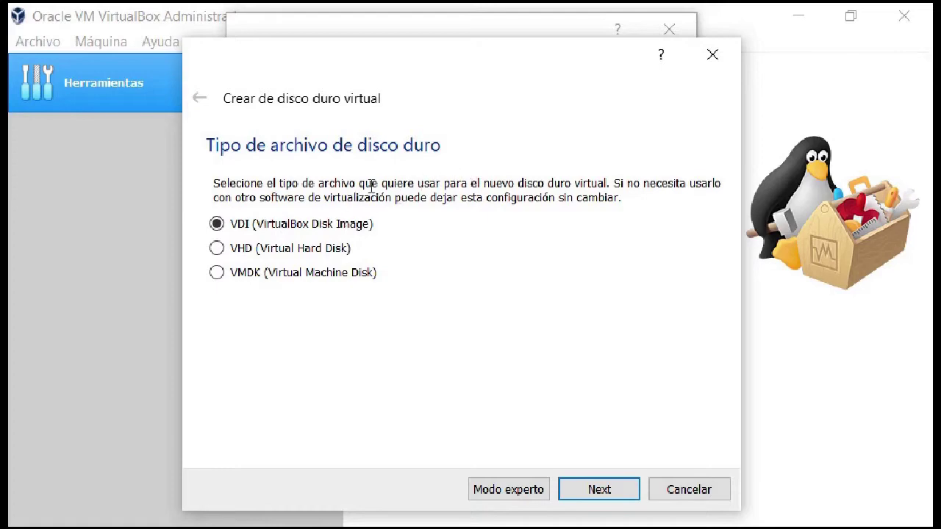
left_click_drag(441, 58, 447, 34)
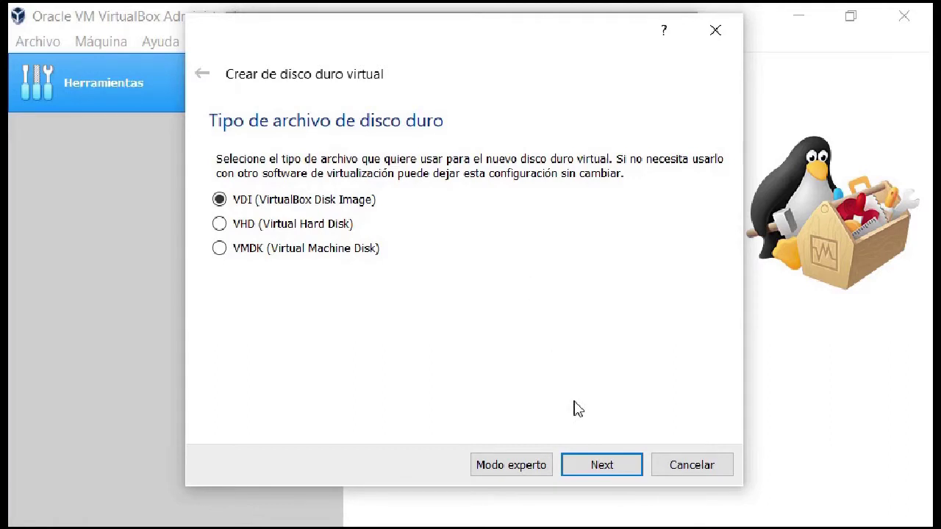
left_click(603, 465)
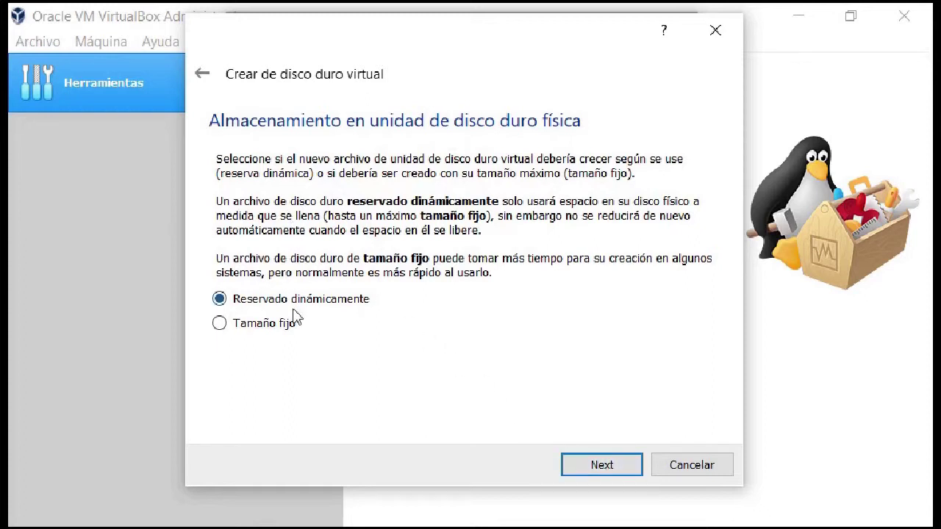
left_click(601, 465)
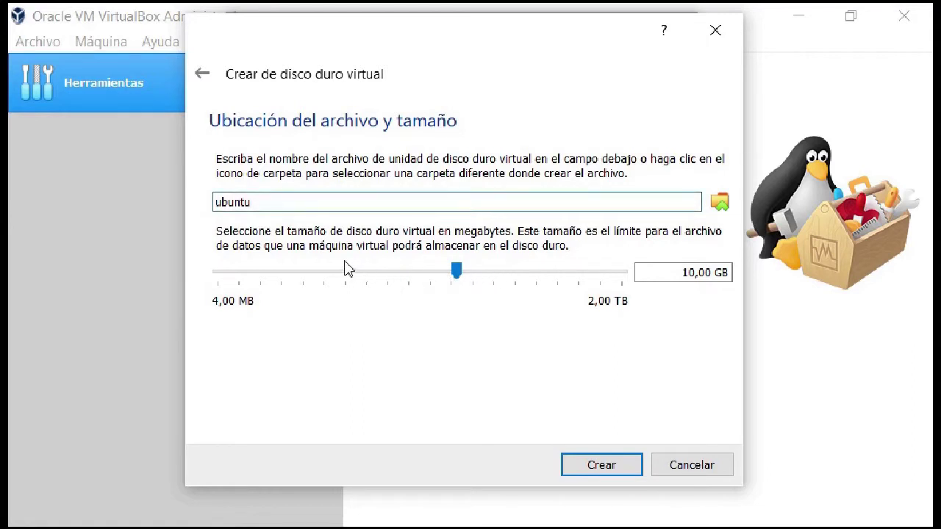
Set the virtual hard disk size to 50,00 GB and create the disk.
left_click(671, 273)
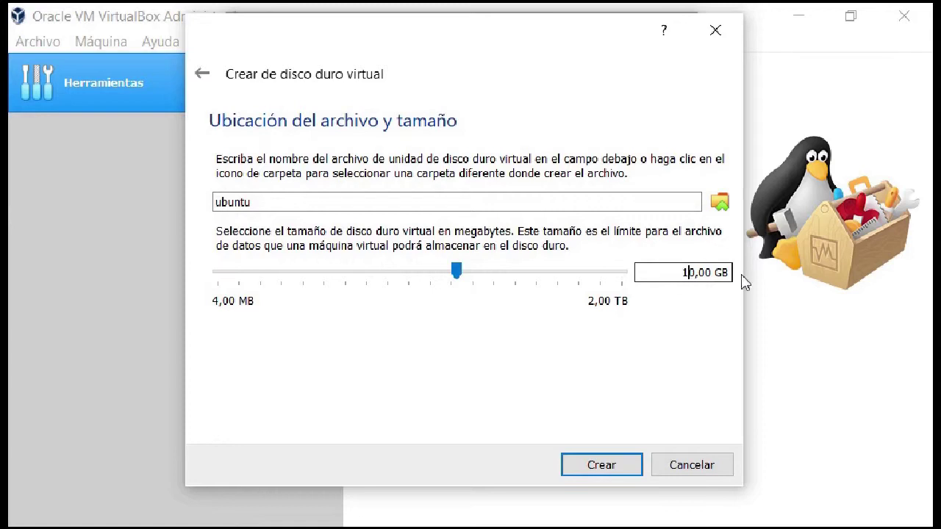
key("Delete")
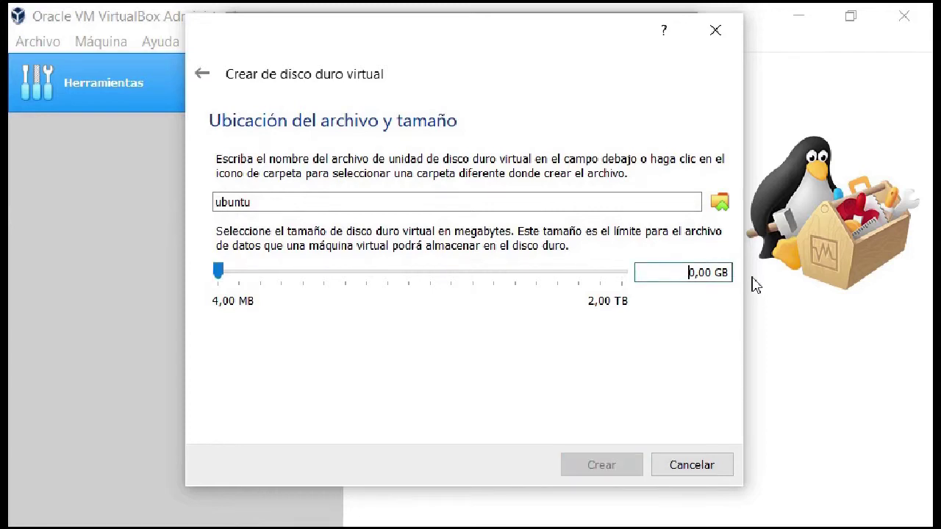
type("5")
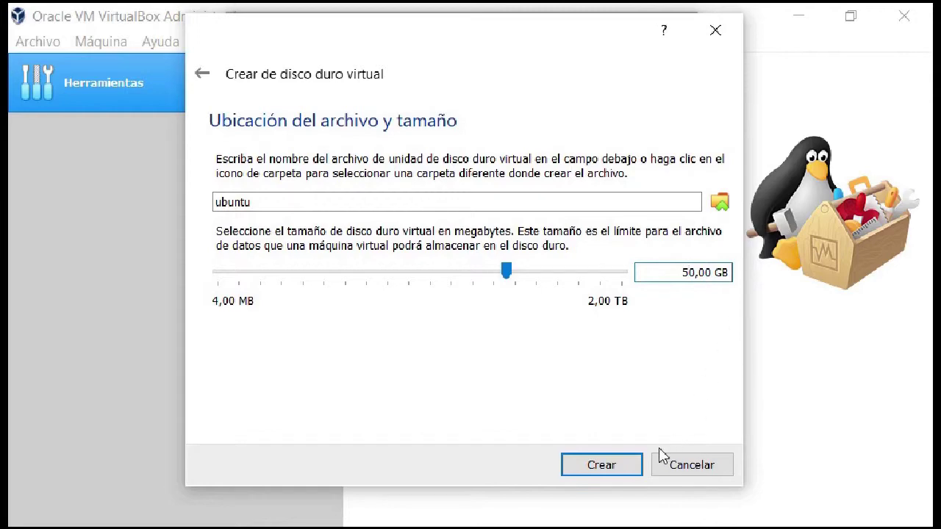
left_click(612, 467)
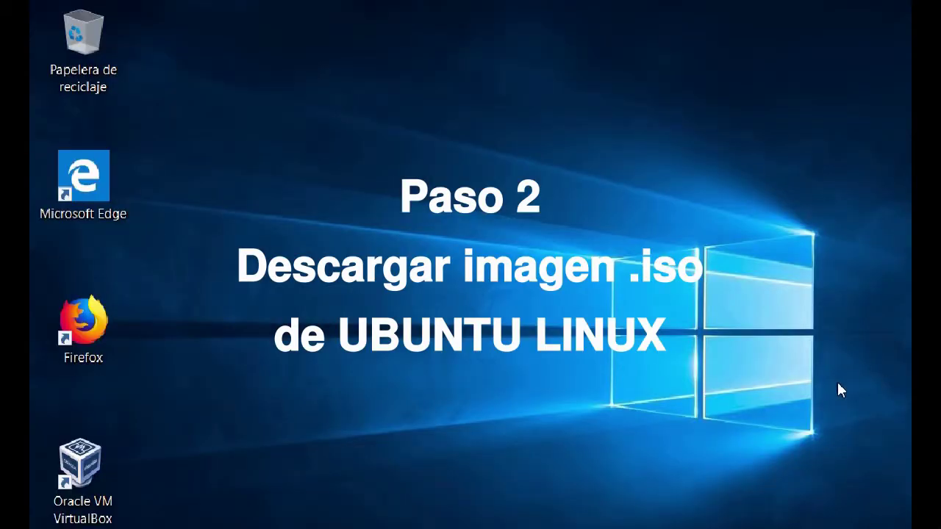
Switch to Firefox, search the web for ubuntu, open the official ubuntu.com site and dismiss the content-blocking notice.
double_click(86, 323)
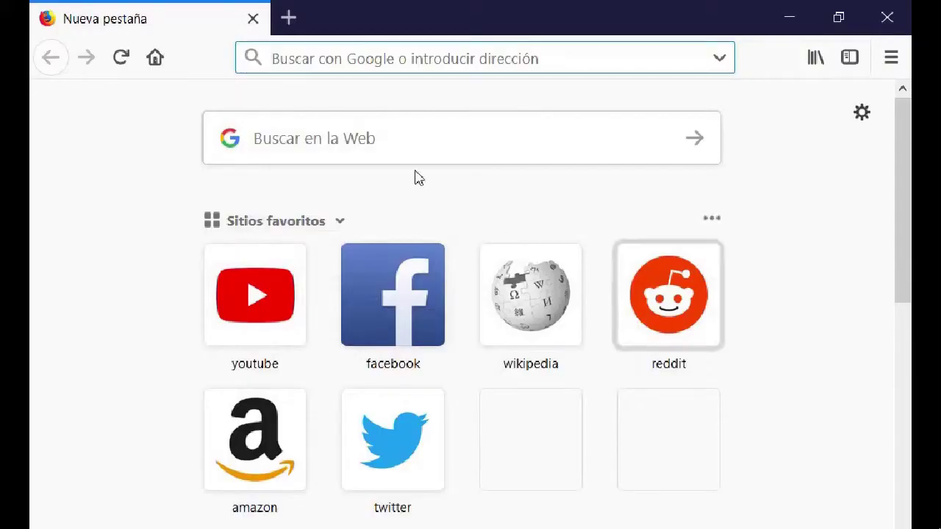
left_click(391, 142)
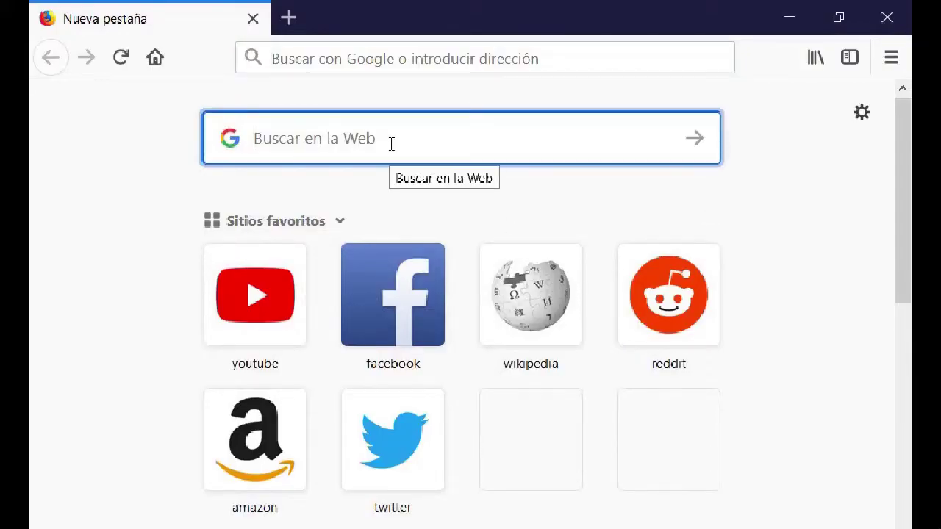
type("ubuntu")
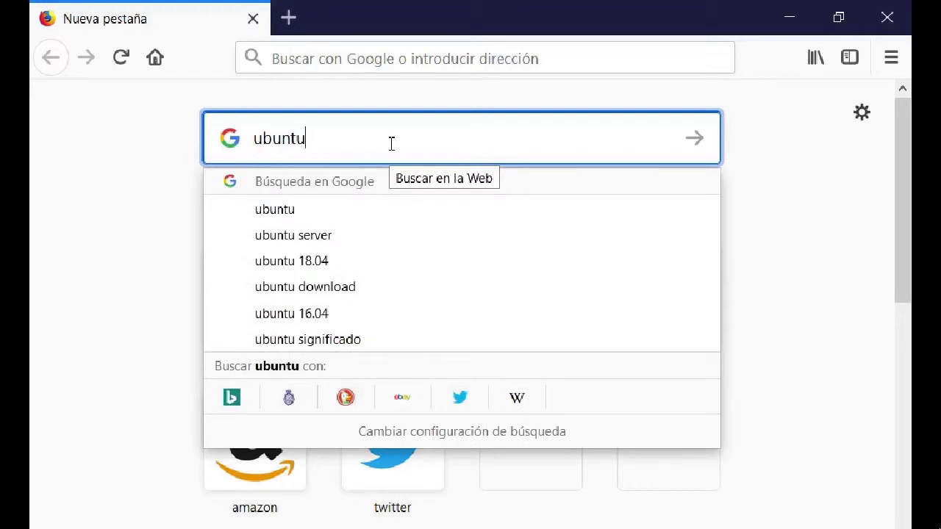
key("Return")
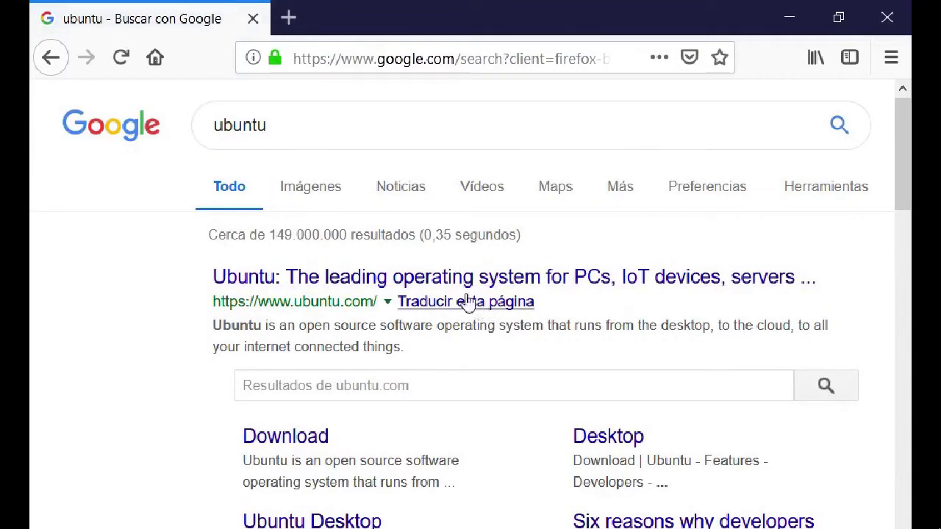
left_click(428, 280)
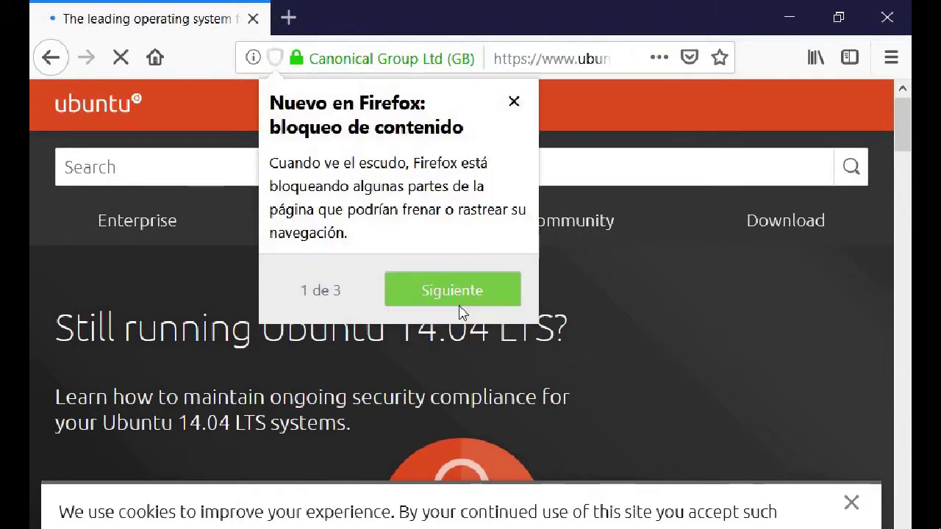
left_click(514, 103)
Download Ubuntu Desktop 18.04 LTS, saving the file ubuntu-18.04.2-desktop-amd64.iso, and check the browser's downloads.
left_click(765, 229)
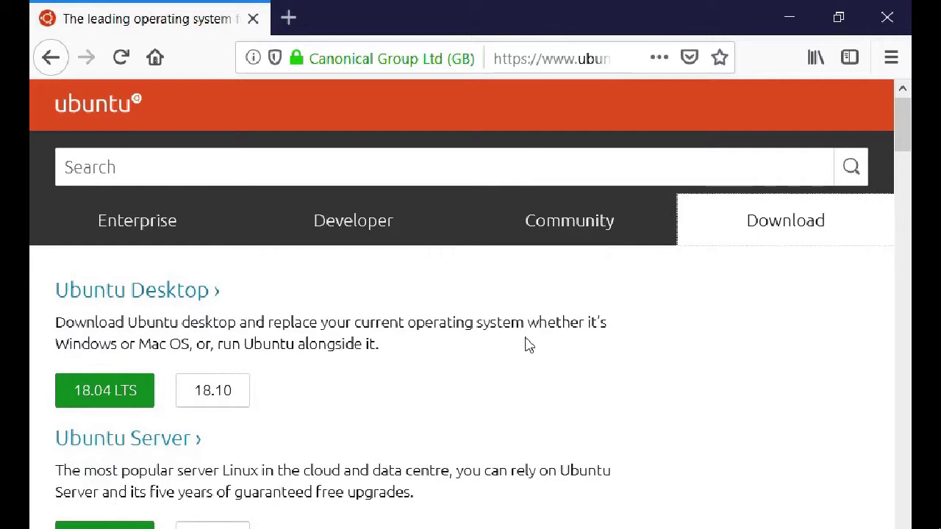
left_click(101, 395)
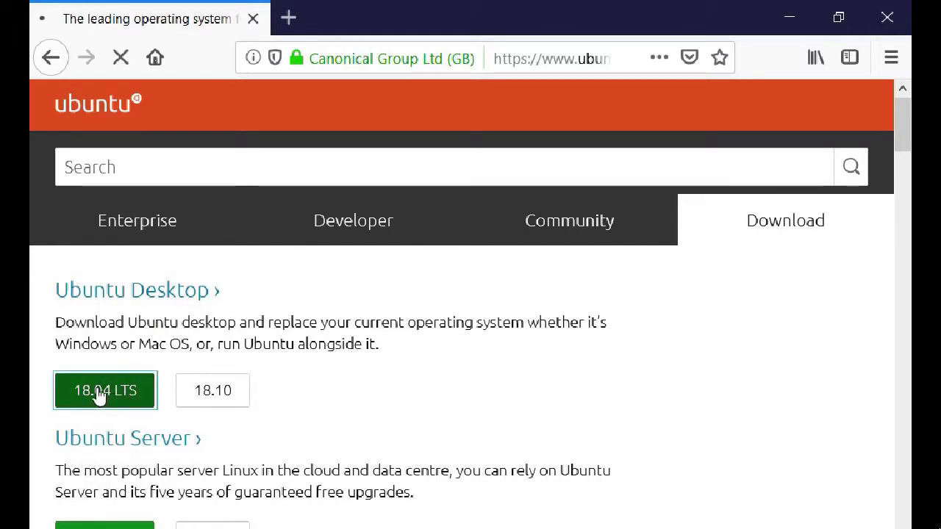
scroll(552, 360, "down", 3)
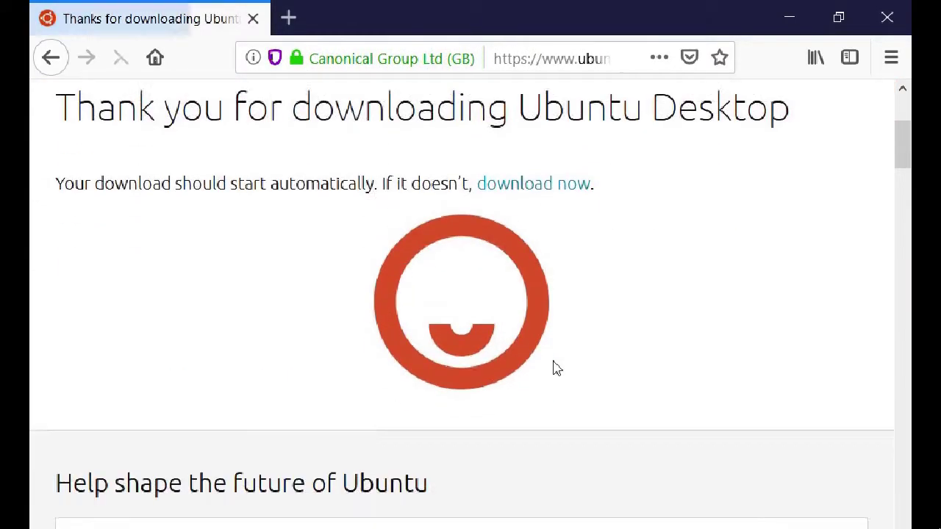
scroll(556, 367, "down", 1)
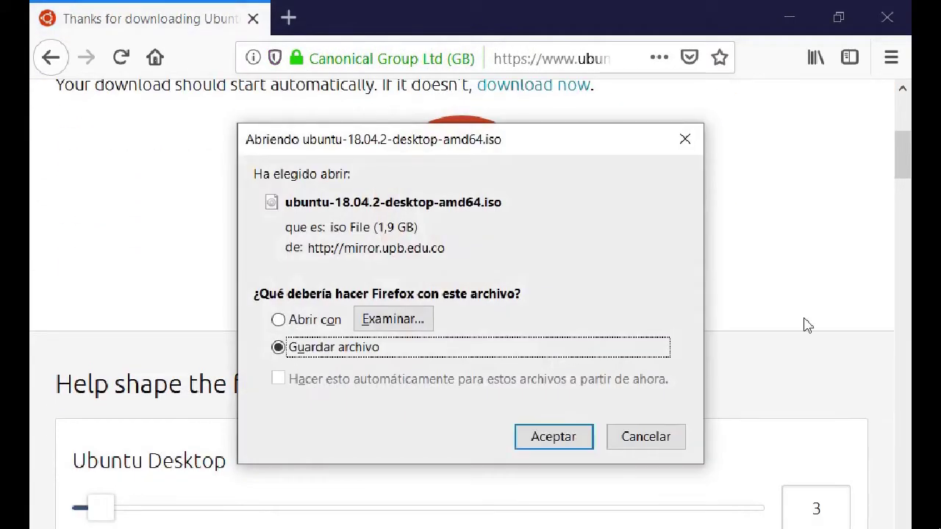
scroll(807, 325, "up", 3)
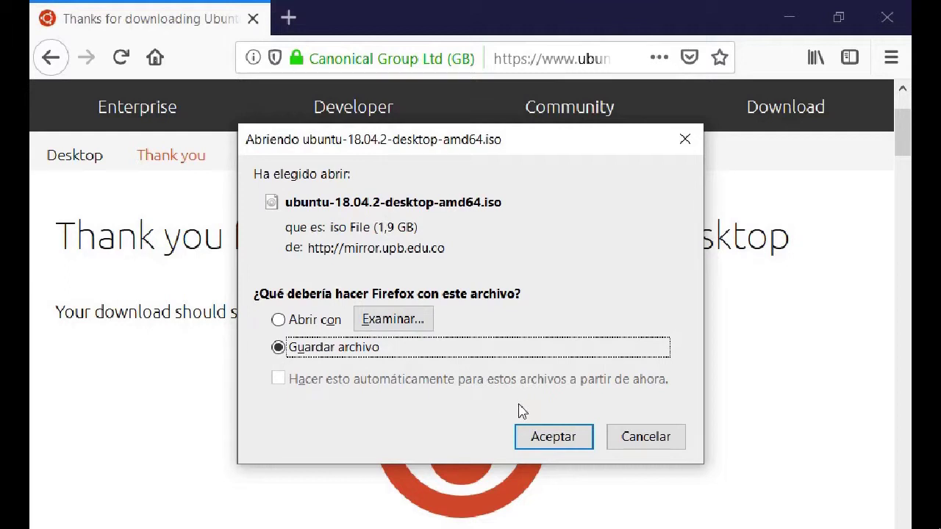
left_click(553, 438)
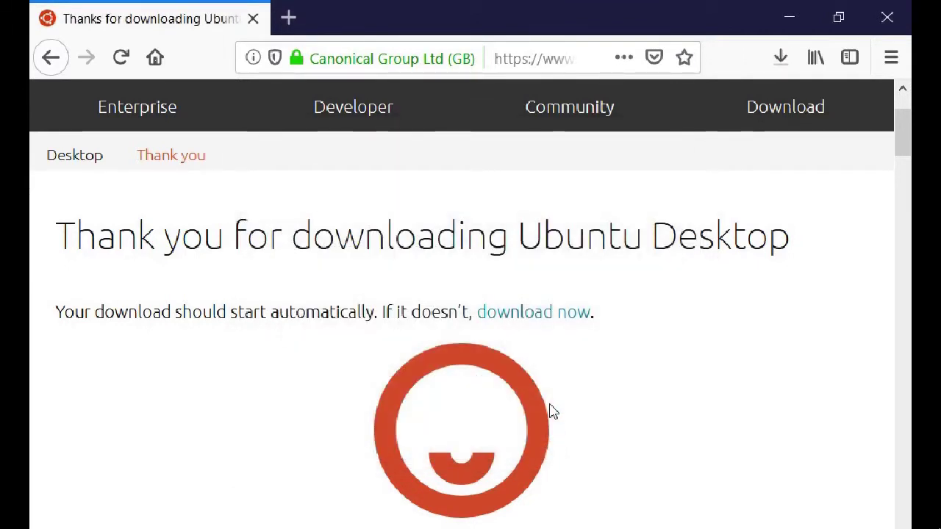
left_click(781, 60)
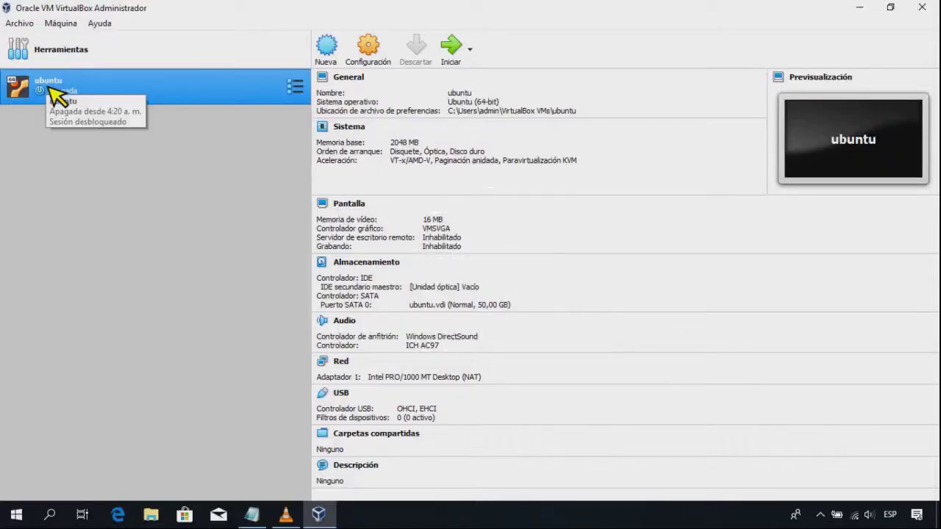
Start the ubuntu virtual machine in VirtualBox with ubuntu-18.04.2-desktop-amd64.iso as its startup disk.
double_click(57, 94)
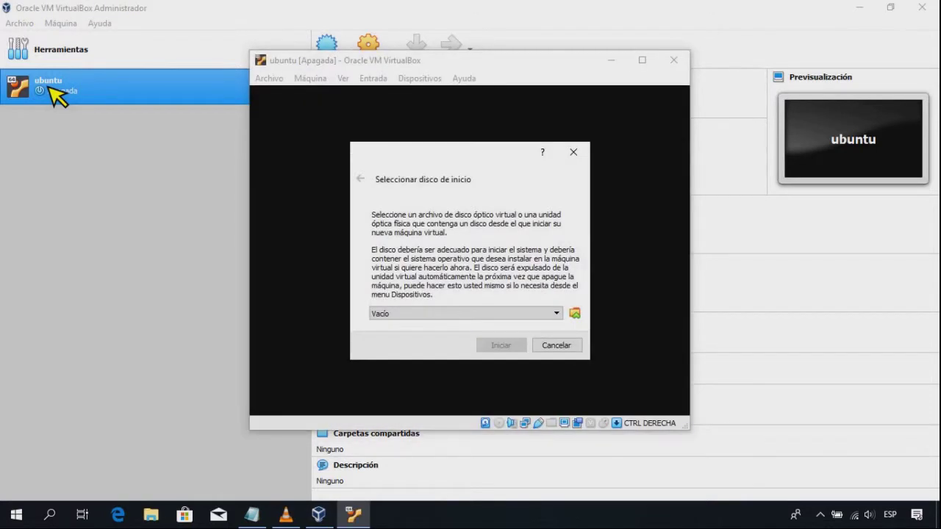
left_click(576, 314)
left_click(600, 250)
left_click(704, 450)
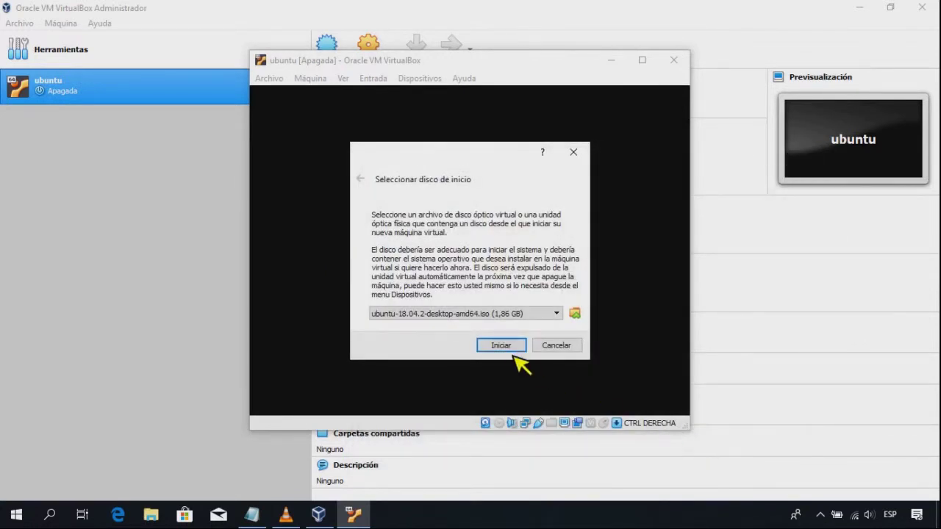
left_click(504, 349)
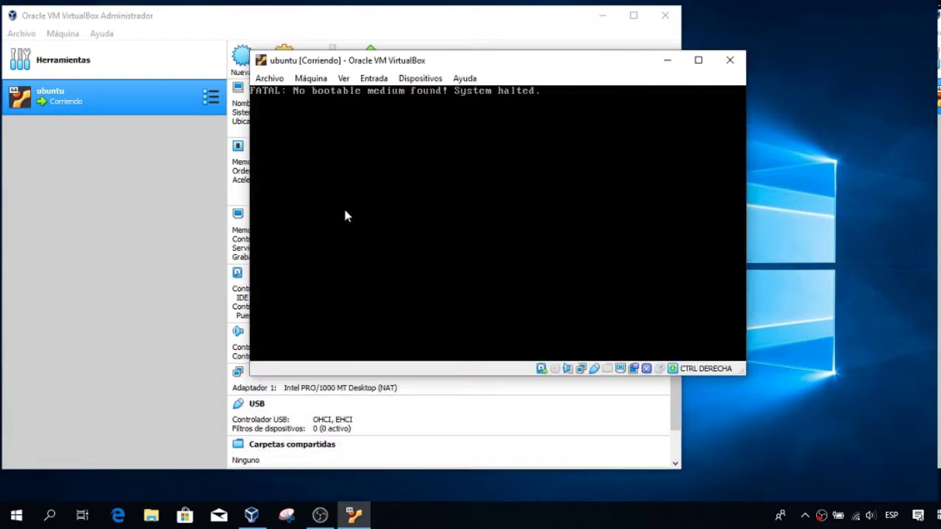
Capture and release the mouse in the running ubuntu machine, and power the machine off.
left_click(345, 213)
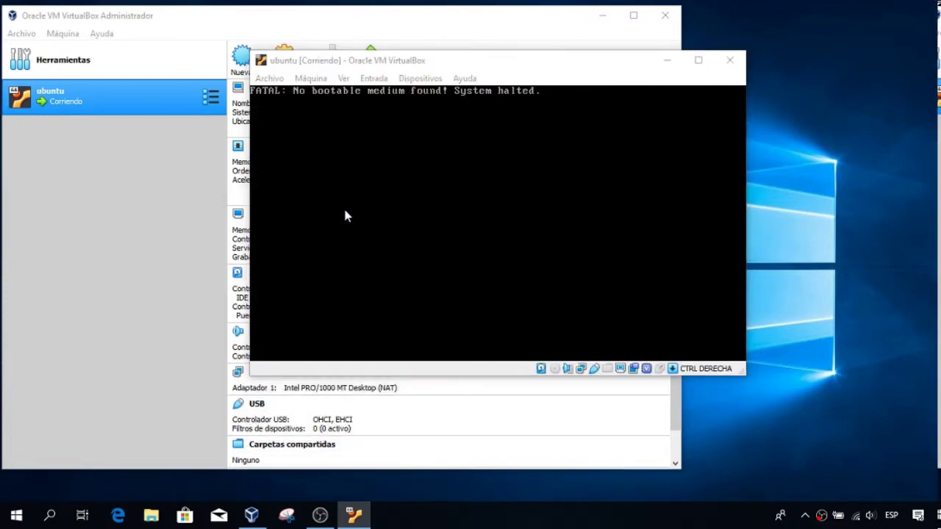
left_click(471, 311)
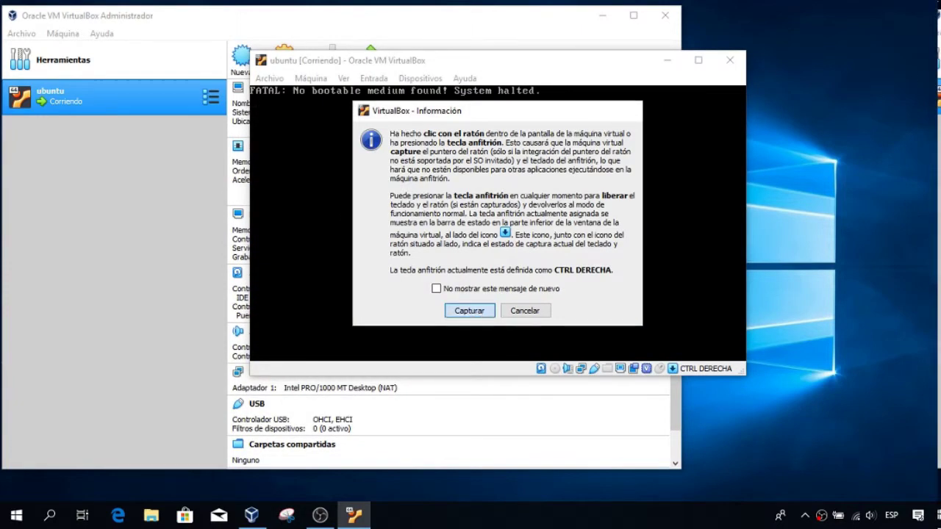
key("Control_R")
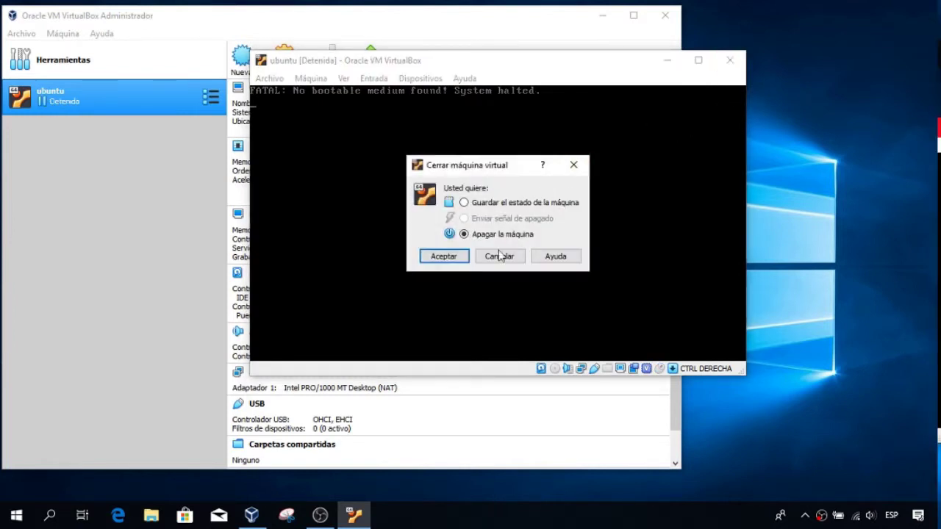
left_click(444, 256)
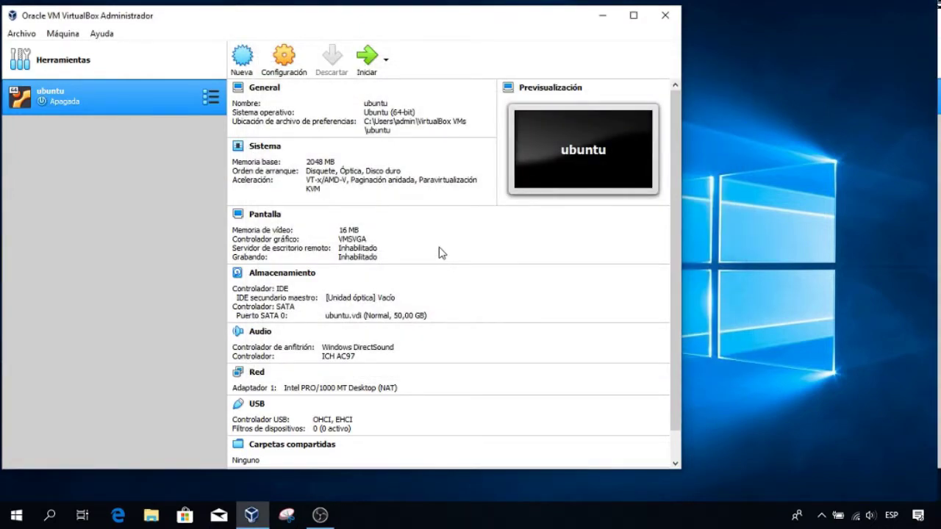
Load ubuntu-18.04.2-desktop-amd64.iso from the Descargas folder into the empty IDE optical drive in the ubuntu machine's storage settings.
left_click(274, 277)
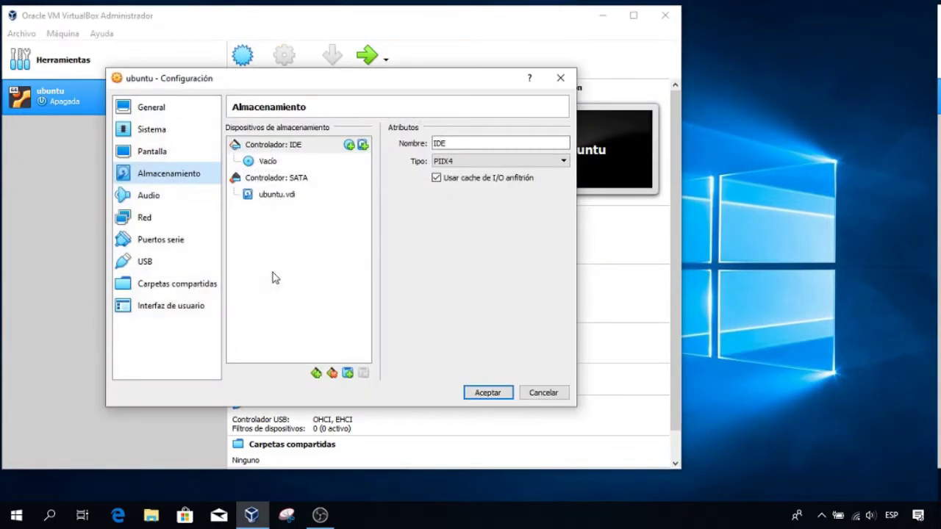
left_click(267, 161)
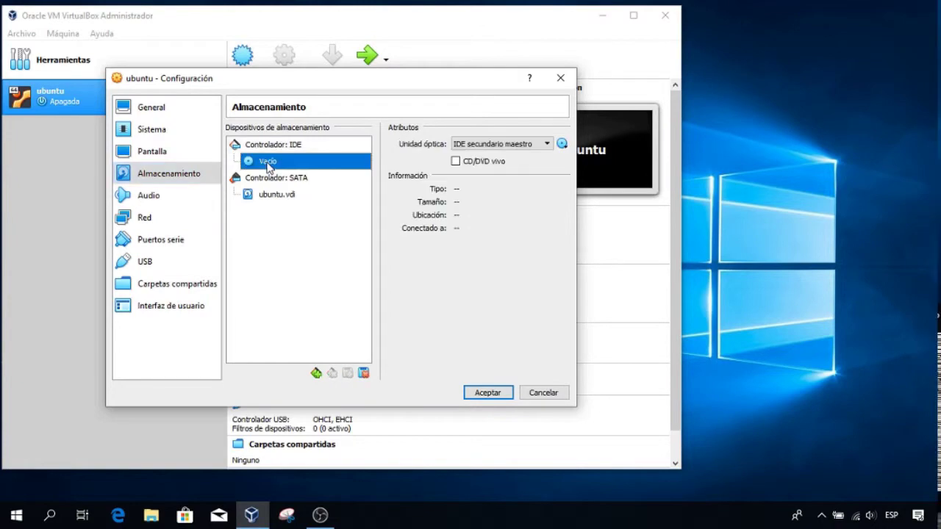
left_click(563, 144)
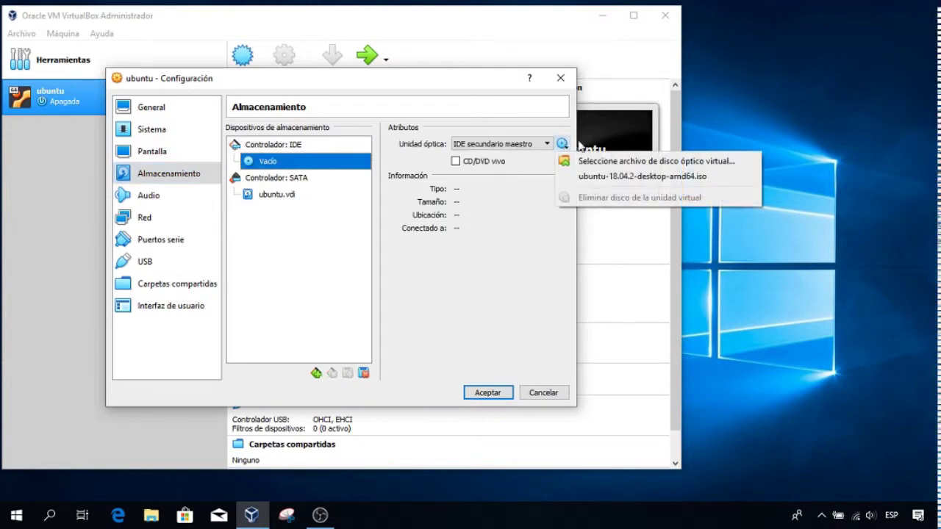
left_click(605, 162)
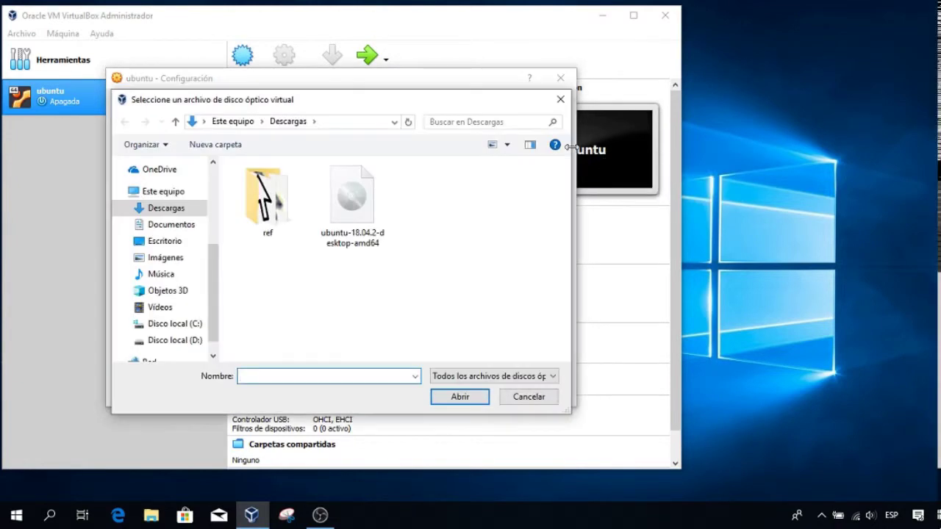
left_click(350, 213)
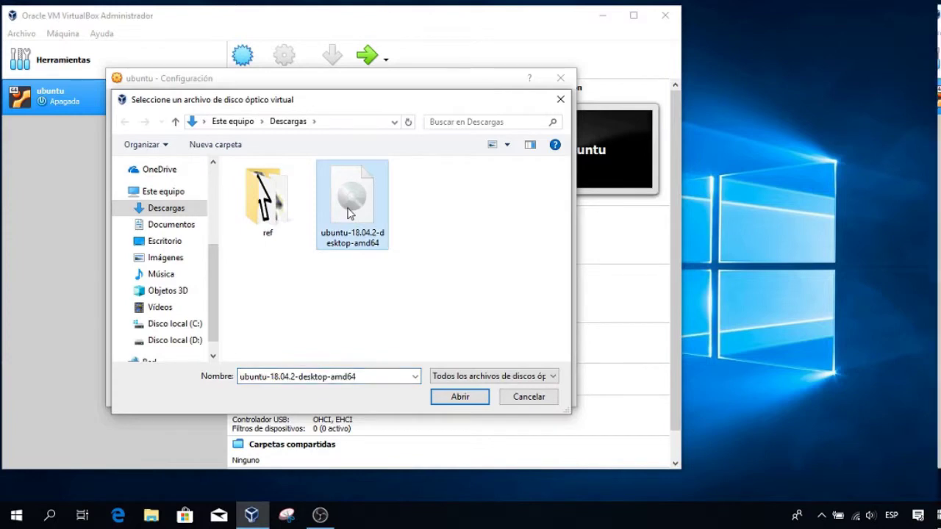
left_click(454, 395)
left_click(485, 393)
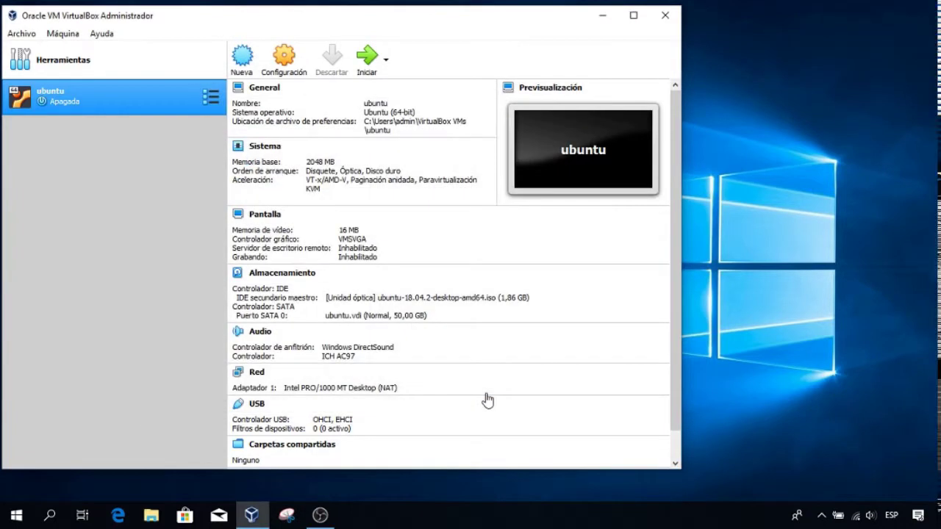
Start the ubuntu virtual machine, choose Español as the welcome language and try Ubuntu without installing it.
double_click(64, 99)
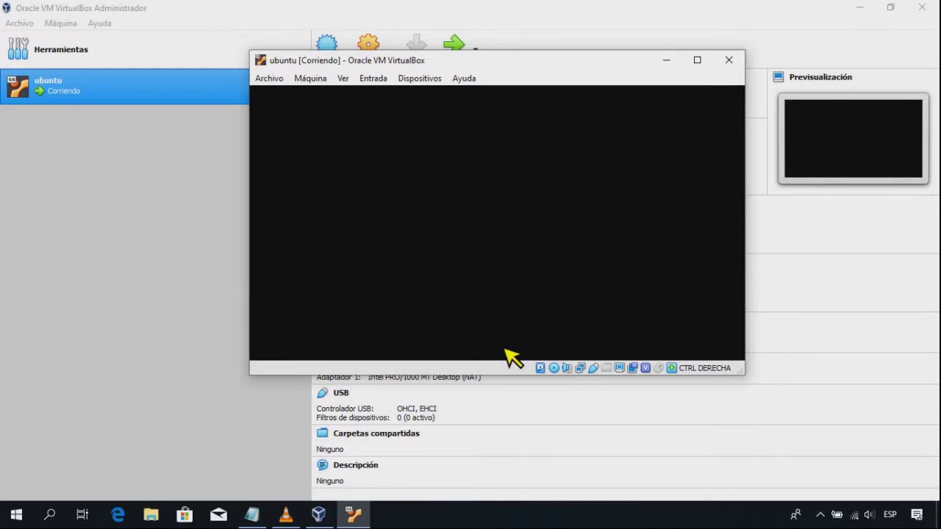
left_click_drag(522, 66, 493, 70)
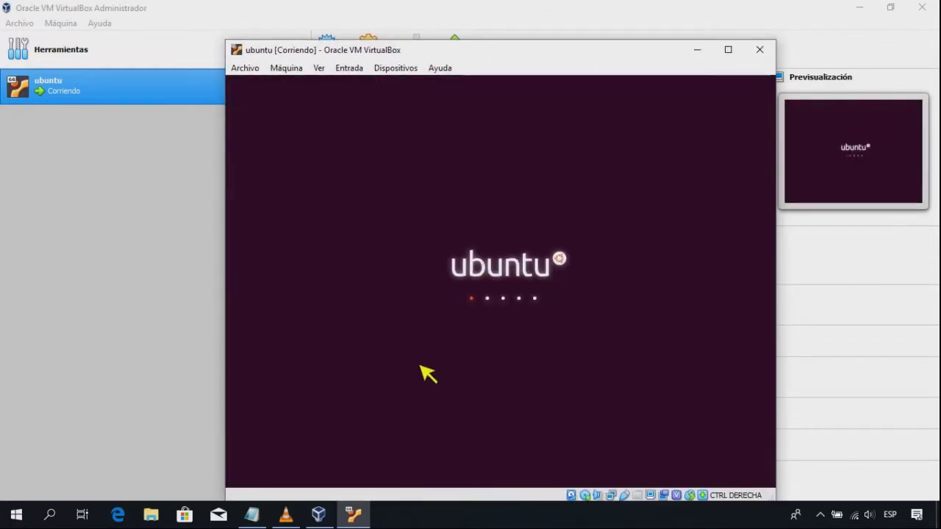
left_click(319, 515)
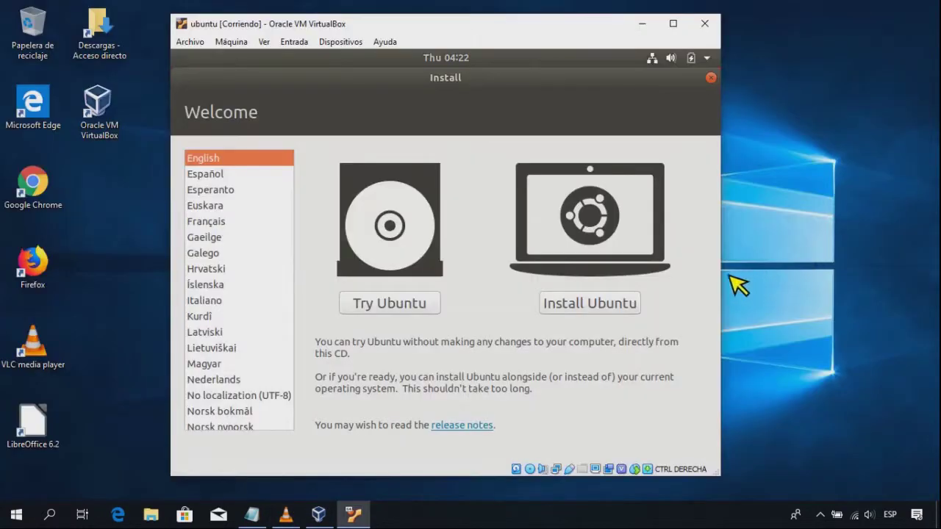
left_click(206, 176)
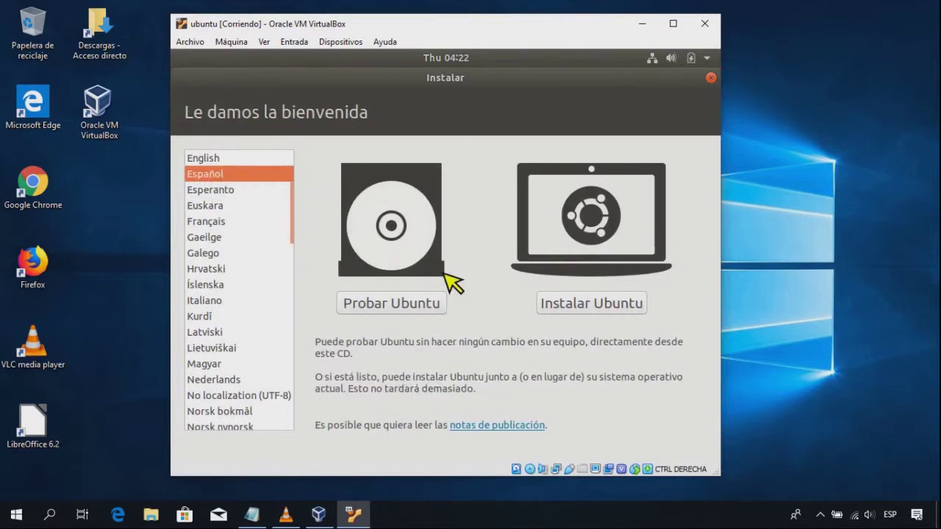
left_click(389, 318)
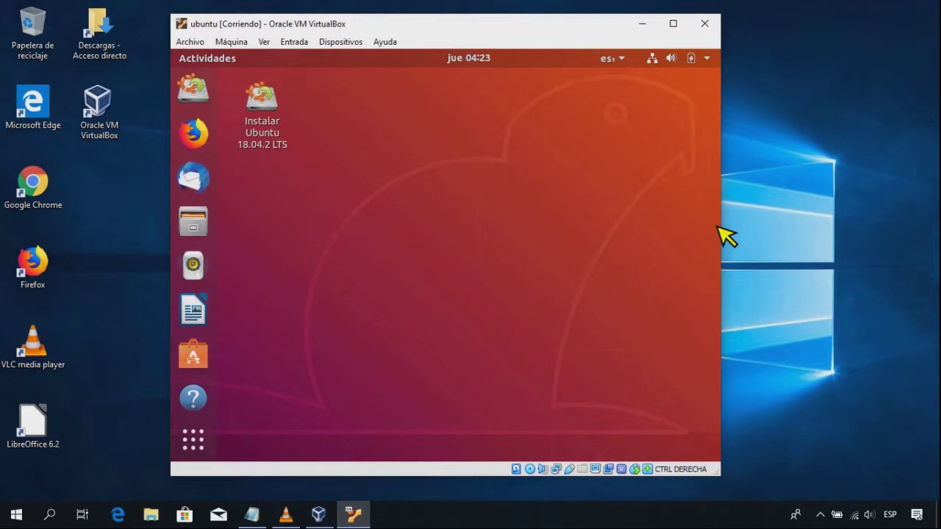
Capture the mouse in the live session, start Firefox and browse the YouTube home page in a new tab.
left_click(645, 199)
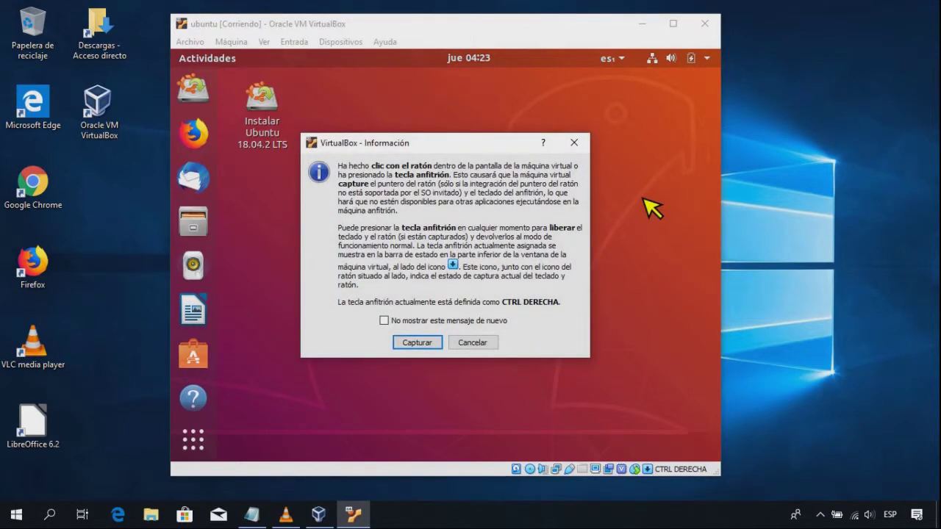
left_click(419, 344)
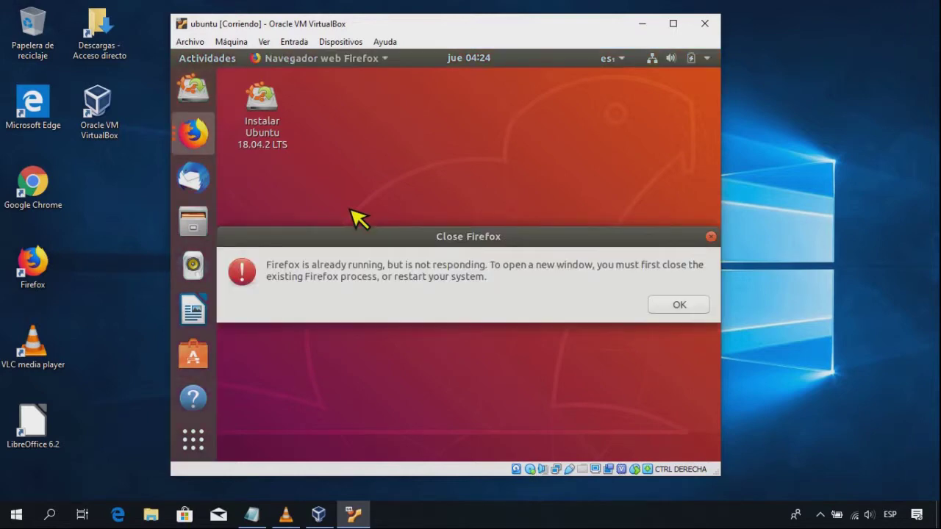
left_click(677, 310)
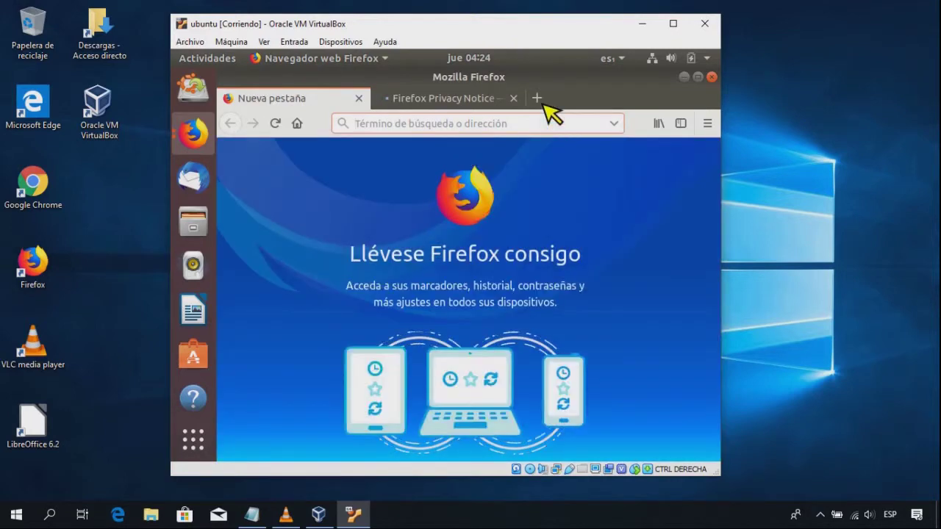
left_click(537, 99)
left_click(353, 323)
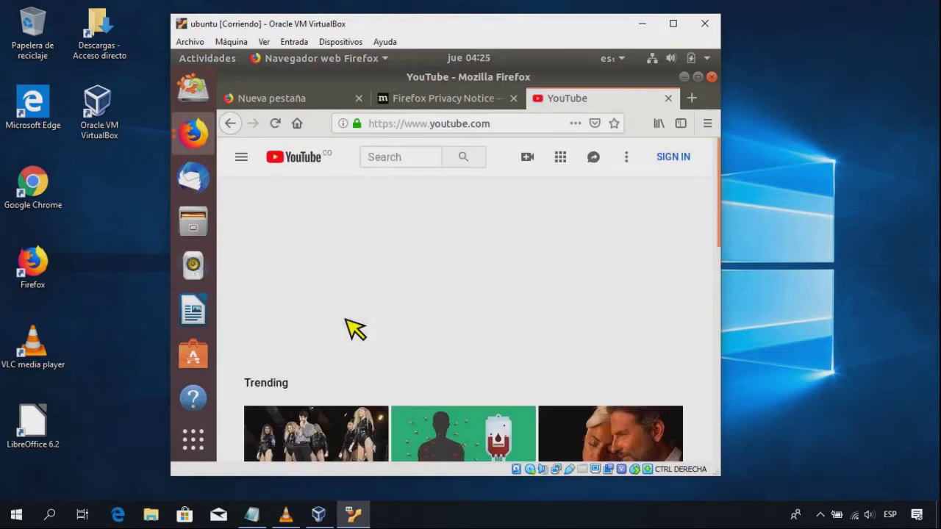
scroll(624, 248, "down", 4)
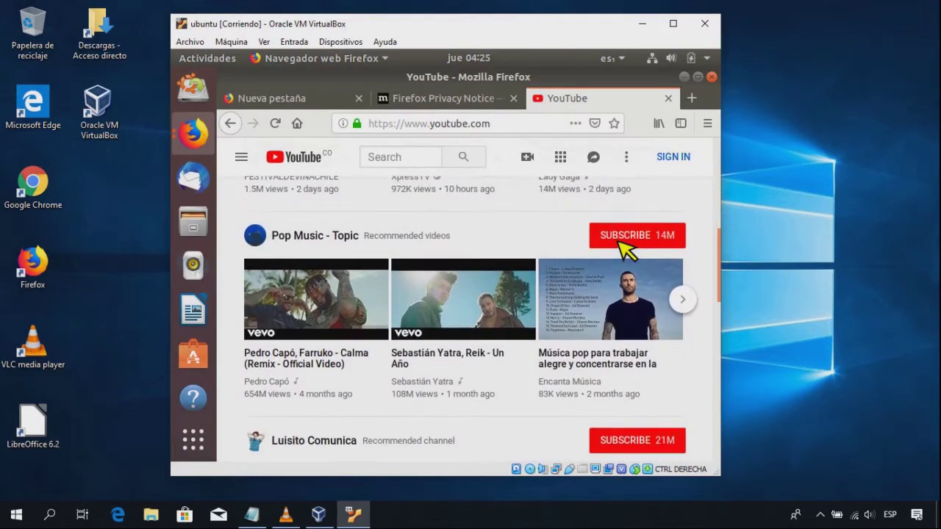
Close Firefox with all its tabs in the live session and dismiss the Close Firefox notice.
left_click(714, 77)
left_click(625, 305)
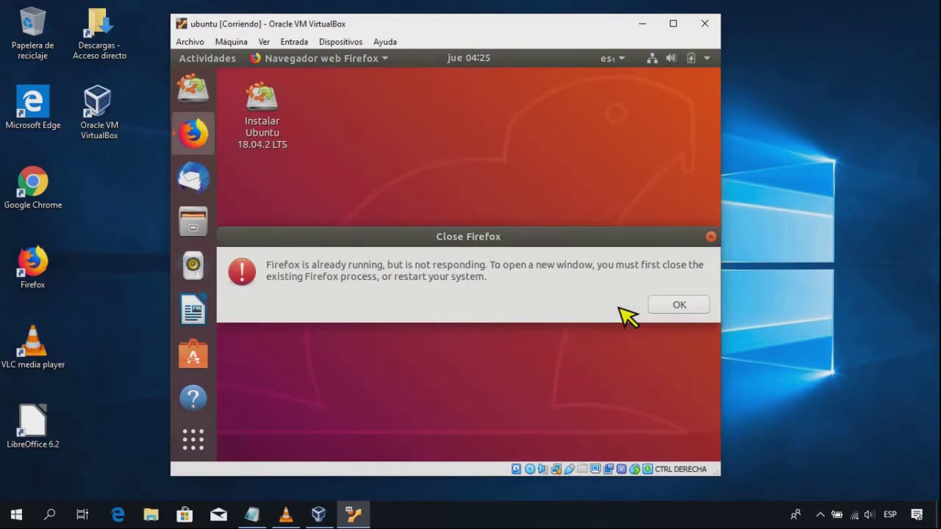
left_click(672, 308)
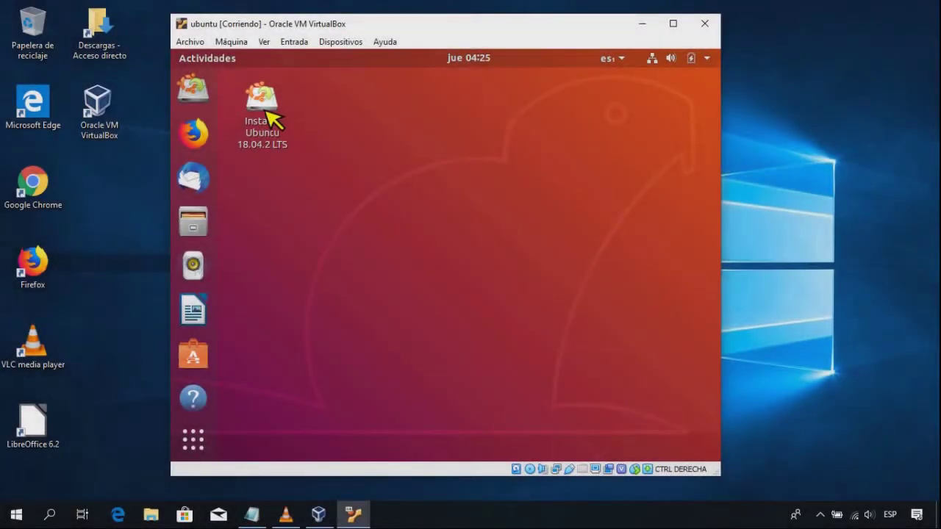
Launch the Ubuntu 18.04.2 LTS installer in Español and select the Español (latinoamericano) keyboard layout.
left_click(265, 110)
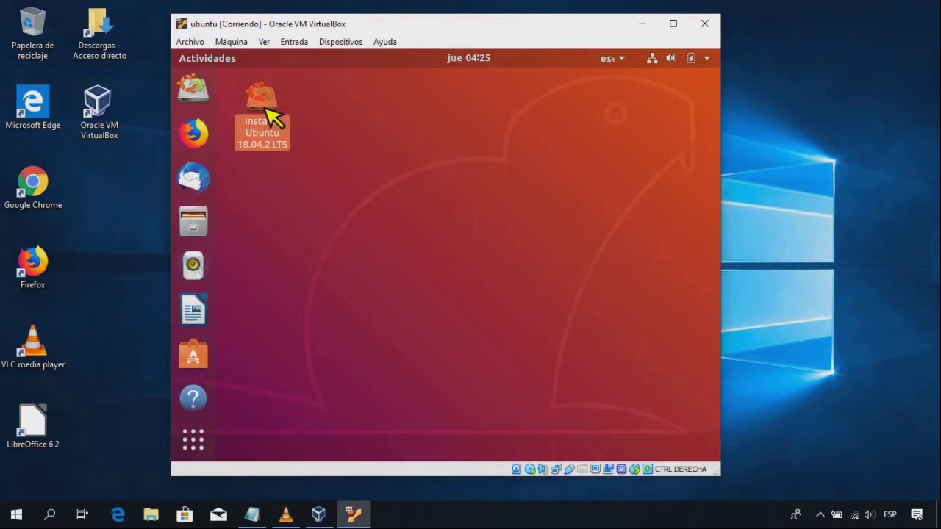
double_click(265, 110)
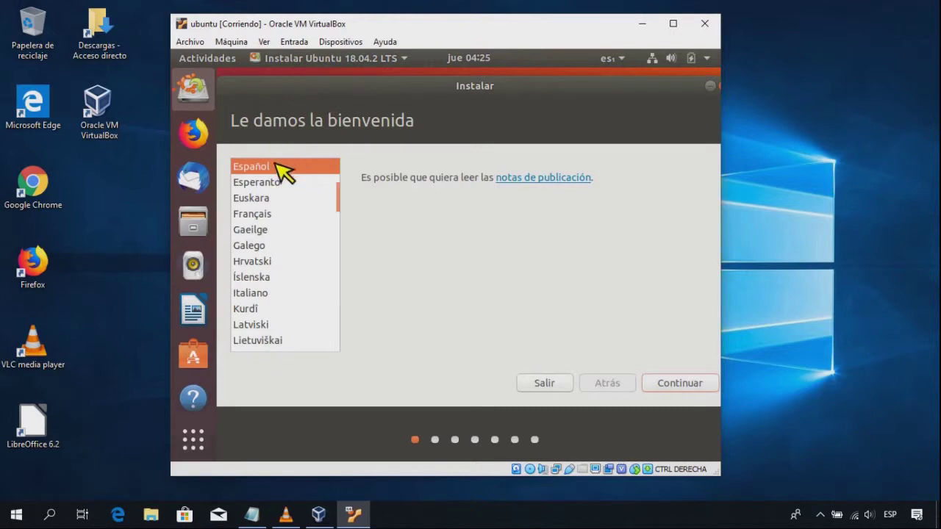
left_click(661, 387)
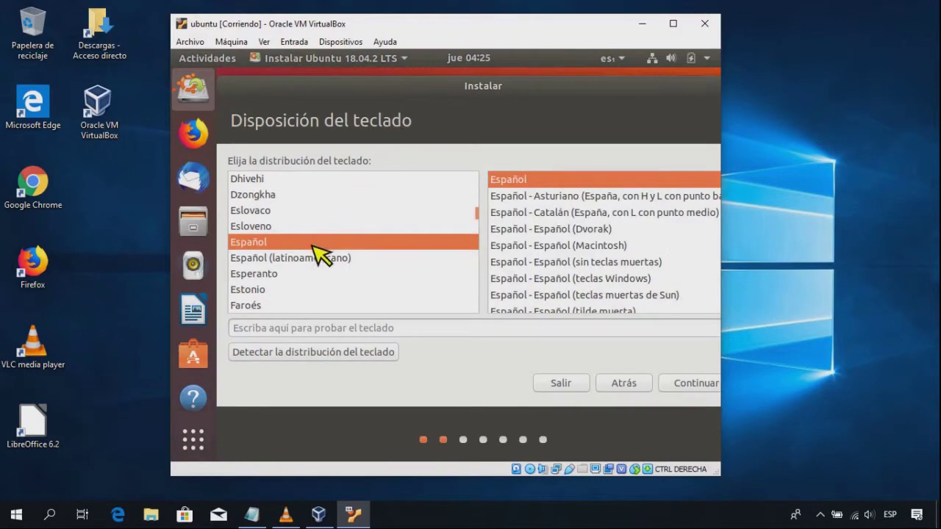
left_click(285, 259)
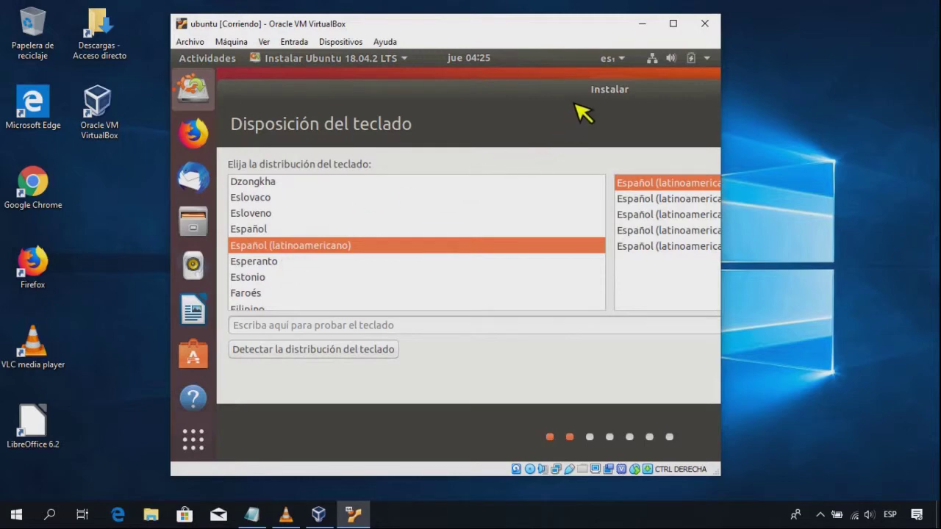
left_click_drag(610, 95, 486, 139)
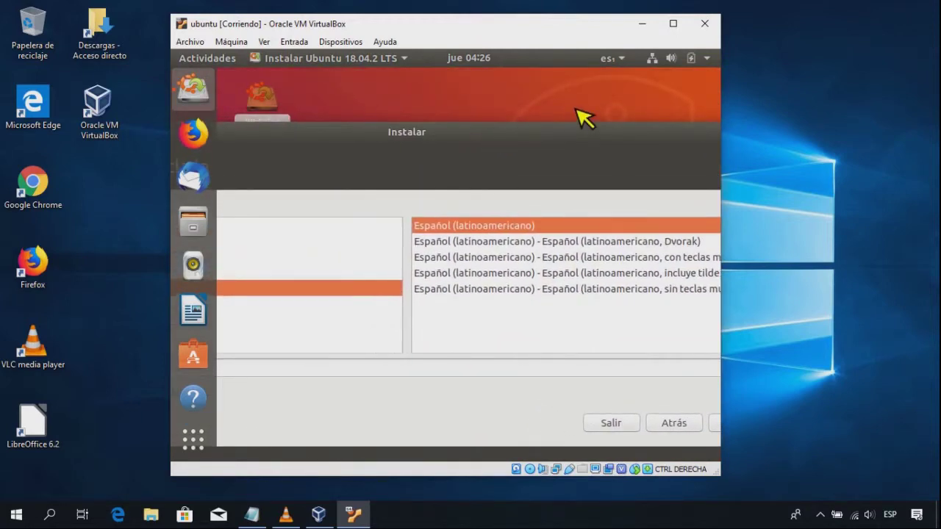
Open the Monitores settings of the live session and shift the window so the resolution option is fully visible.
left_click(708, 58)
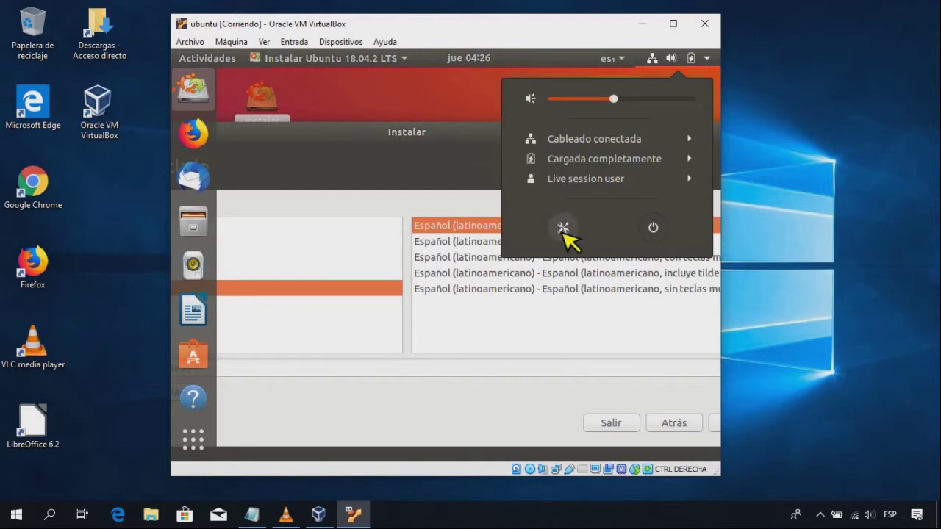
left_click(563, 229)
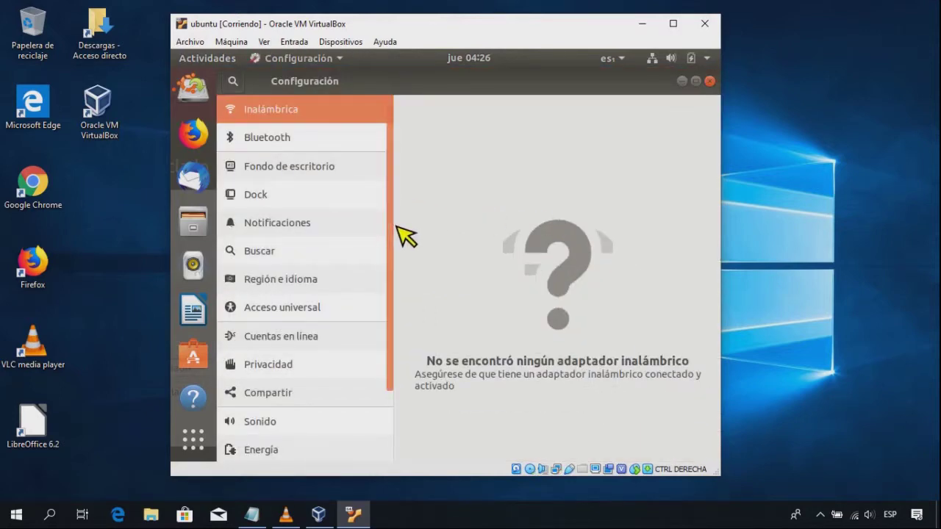
scroll(383, 226, "down", 1)
scroll(383, 227, "down", 1)
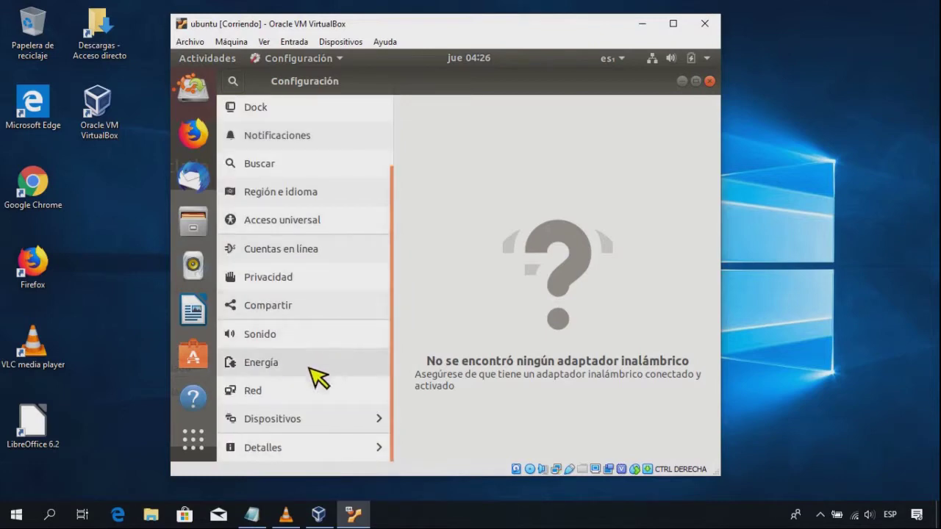
left_click(369, 425)
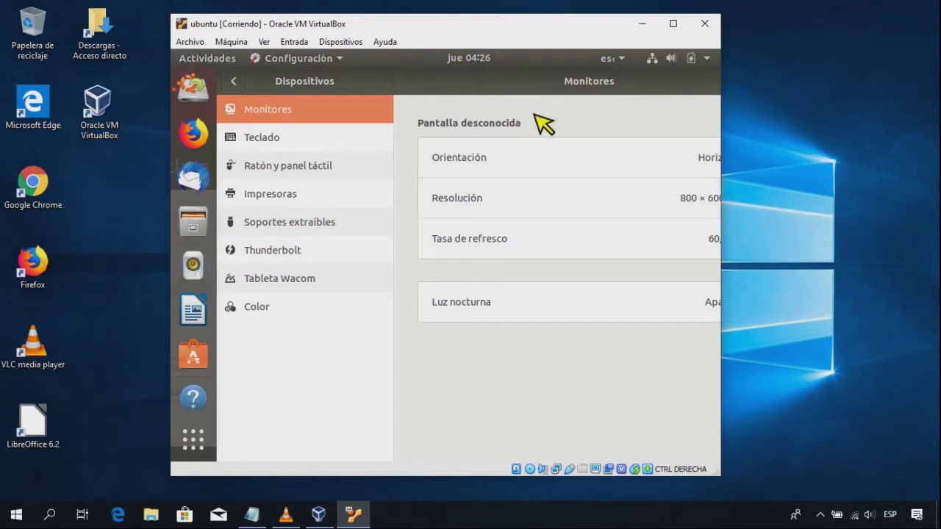
double_click(467, 85)
left_click_drag(493, 118, 382, 113)
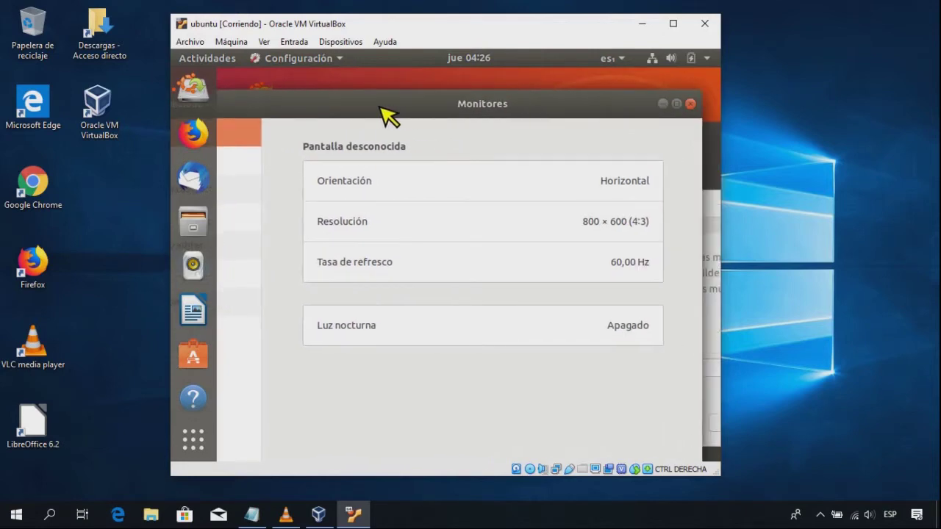
Set the display resolution to 1280 × 768 (16:10), apply it and keep the new configuration.
left_click(639, 227)
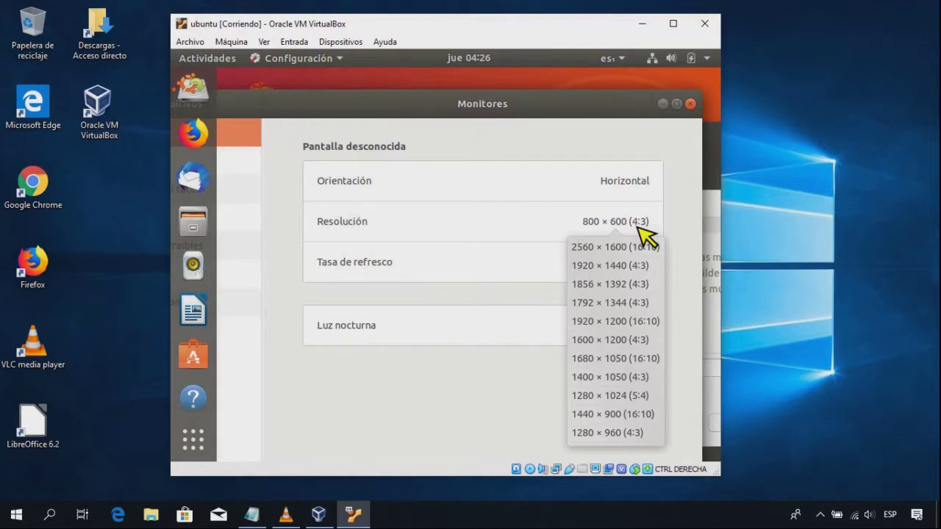
scroll(627, 342, "down", 1)
scroll(633, 356, "down", 2)
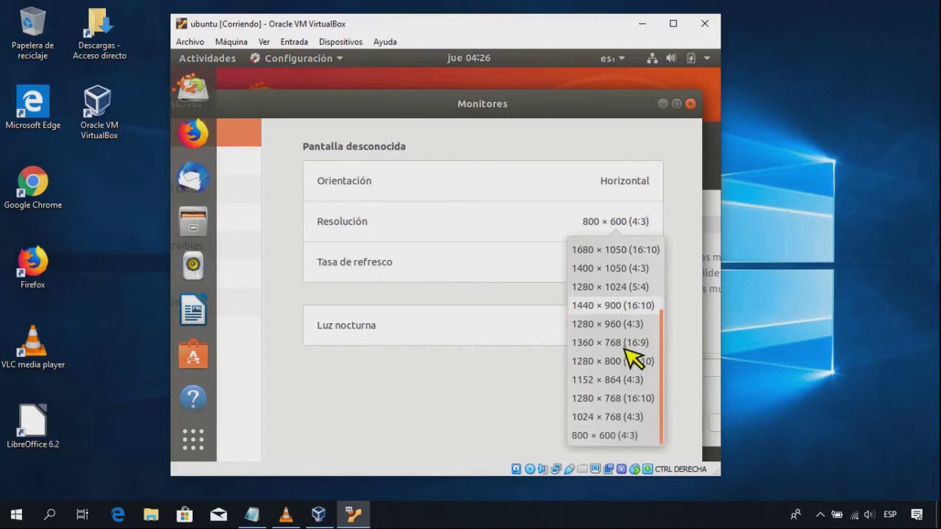
left_click(613, 399)
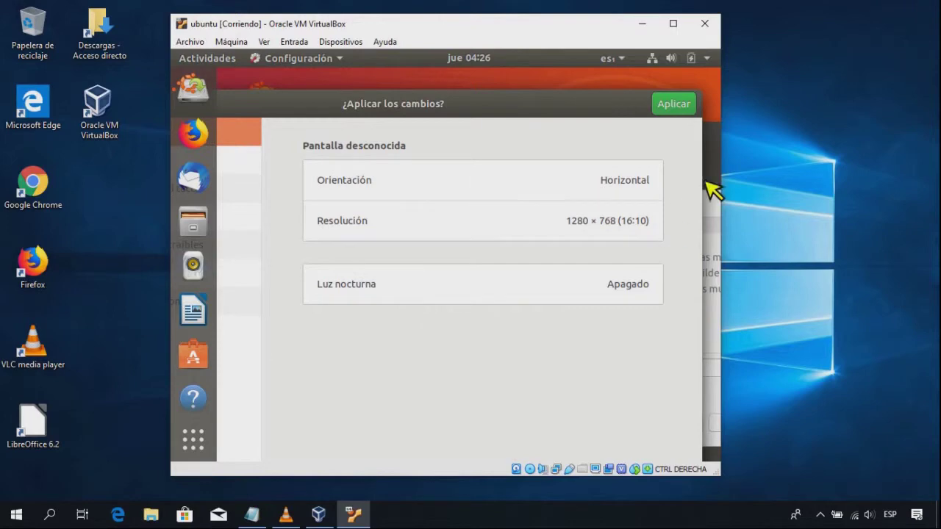
left_click(677, 105)
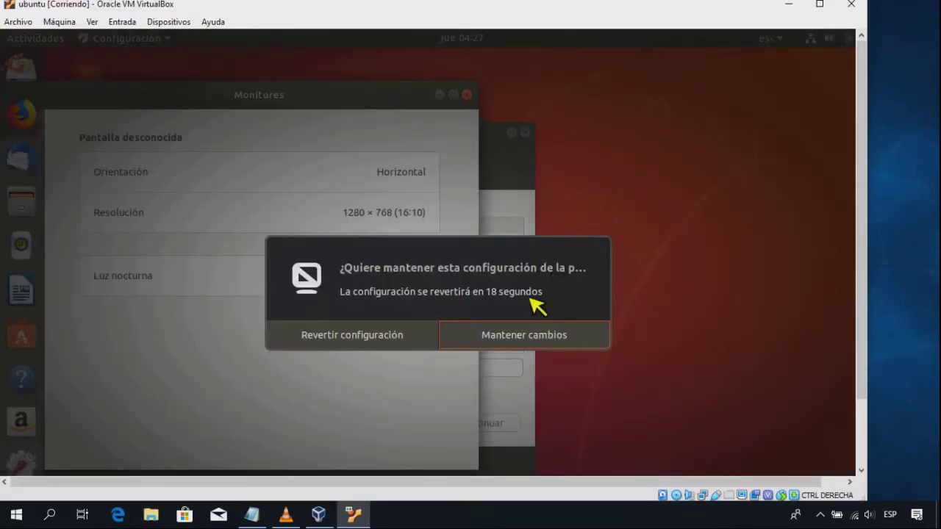
left_click(517, 349)
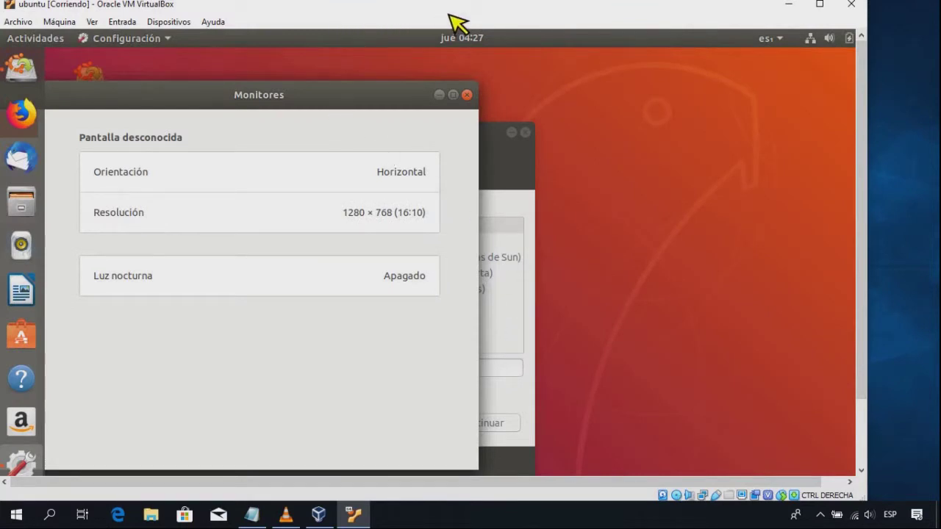
Maximize the virtual machine window and close the monitor settings to return to the installer.
left_click(857, 11)
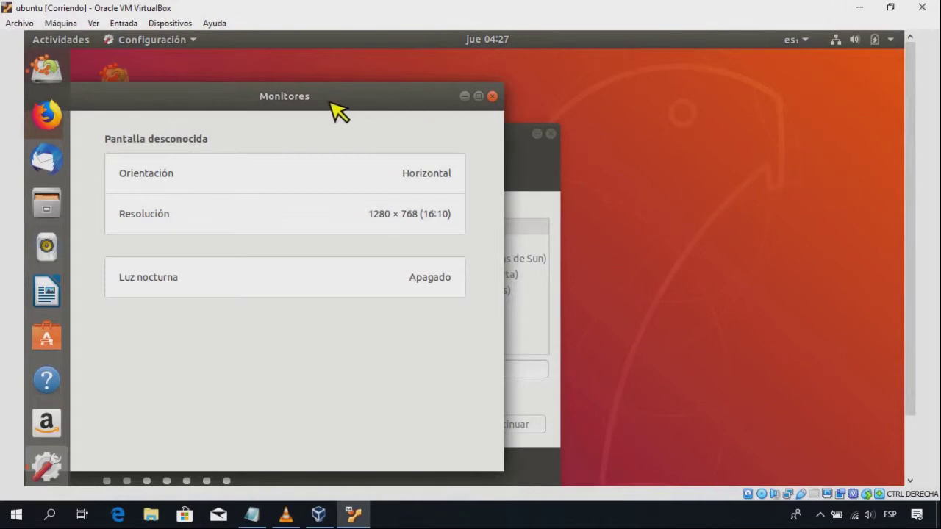
left_click_drag(532, 105, 595, 105)
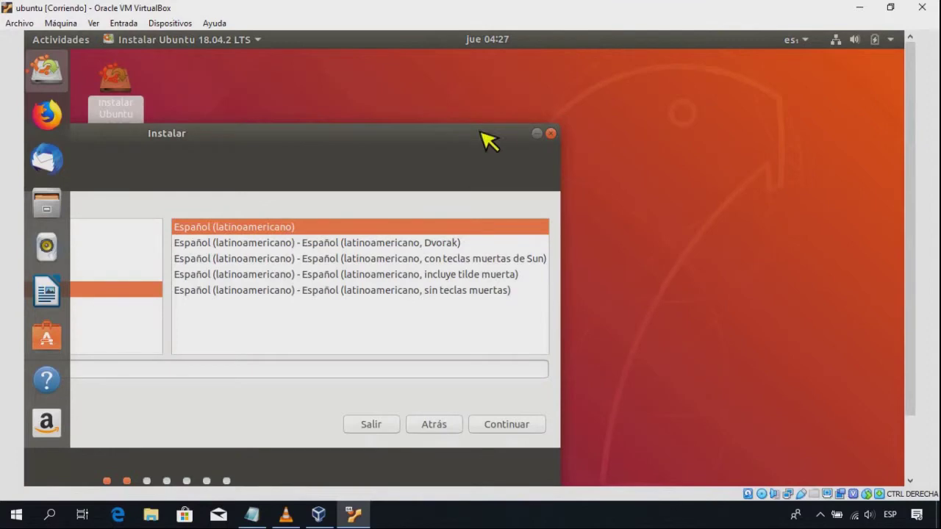
Reposition the installer window so the whole keyboard layout page fits on the guest desktop.
left_click_drag(354, 137, 652, 84)
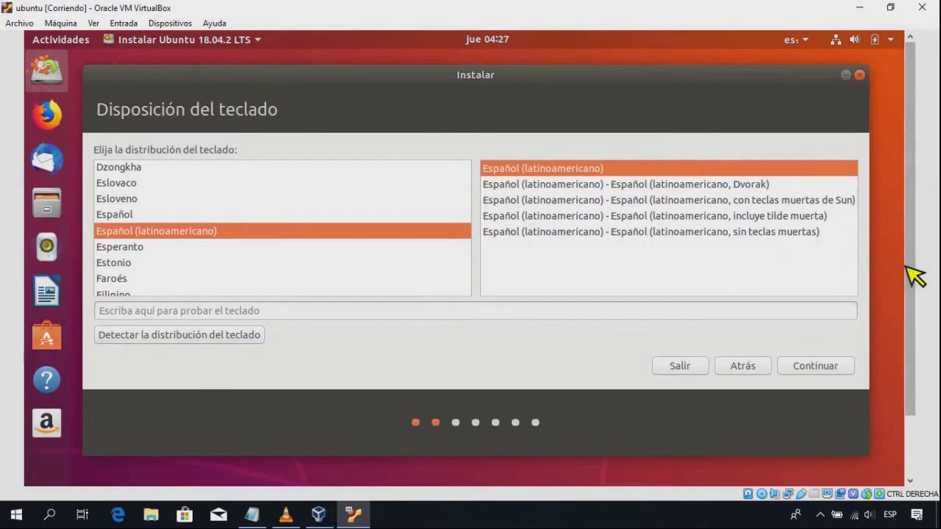
scroll(922, 283, "down", 2)
scroll(925, 309, "down", 3)
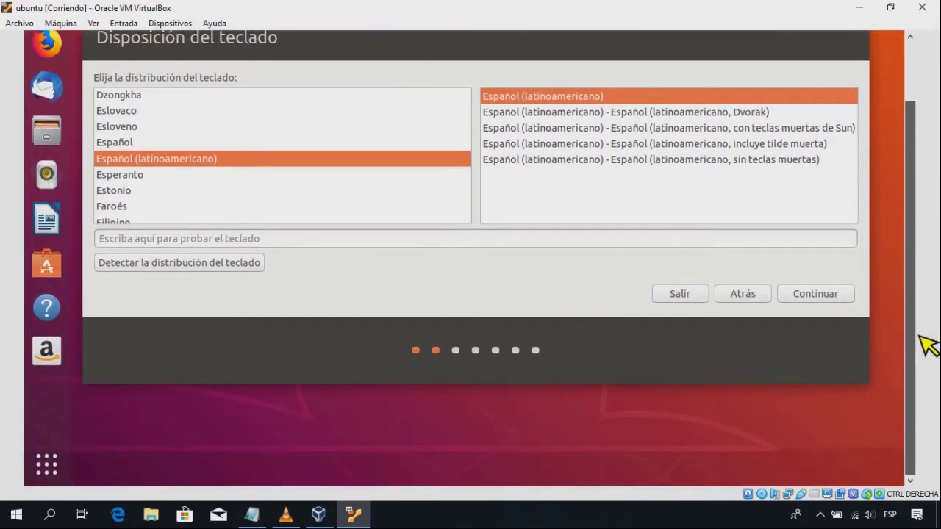
scroll(924, 239, "up", 4)
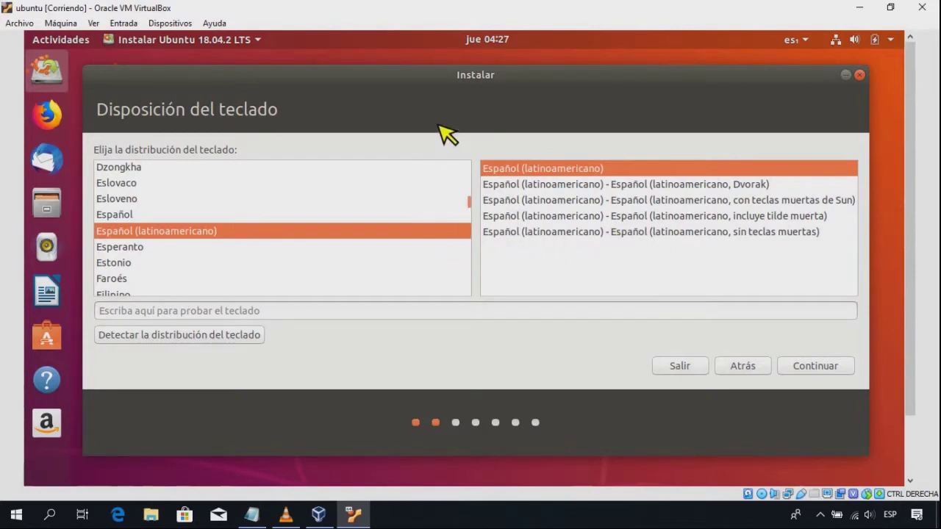
Switch the virtual machine to full-screen mode, confirm the change, and shift the installer window slightly.
left_click(100, 27)
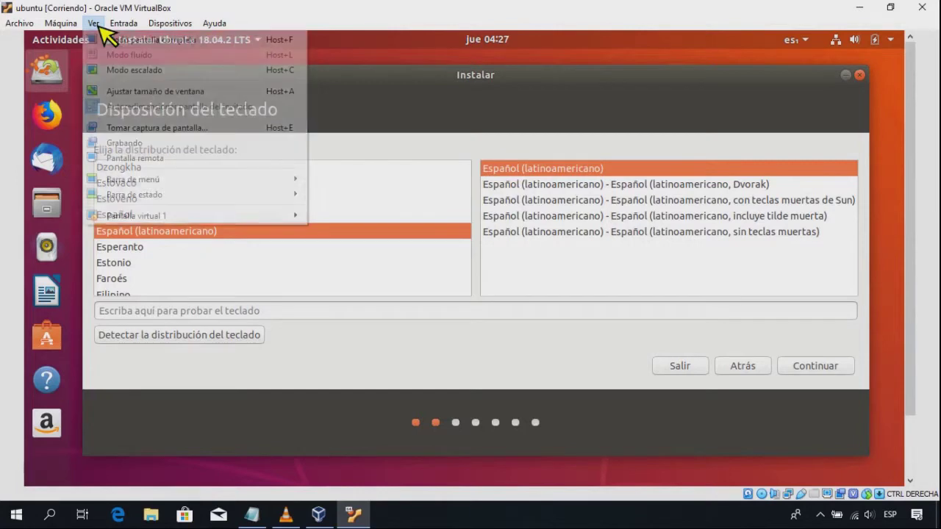
left_click(136, 44)
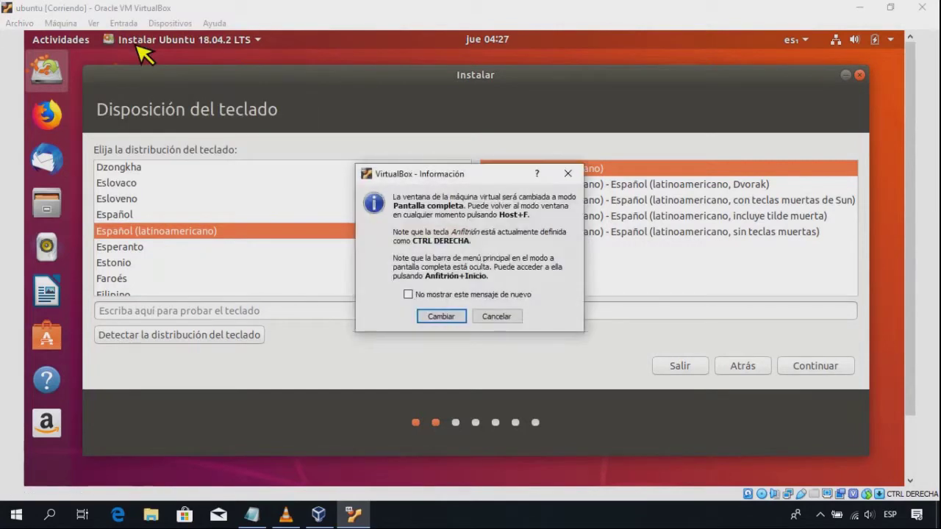
left_click(442, 317)
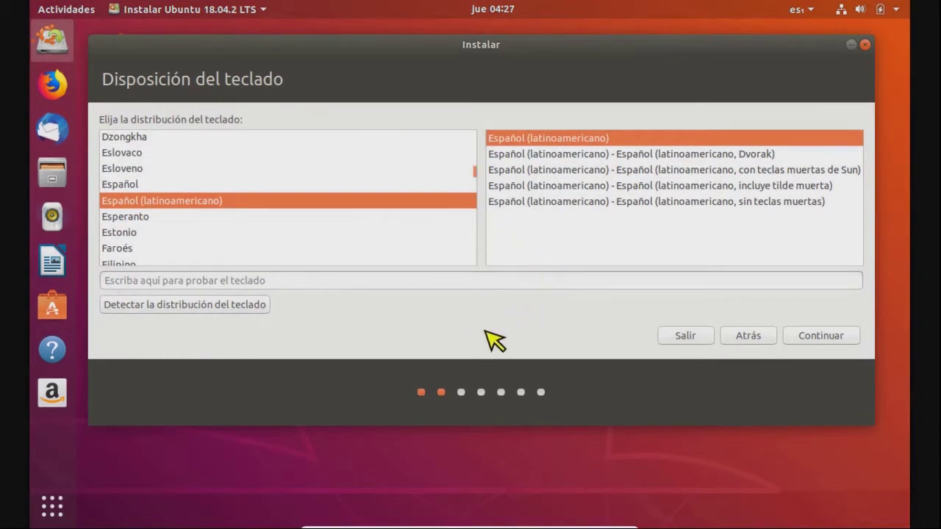
mouse_move(416, 53)
left_mouse_down()
mouse_move(418, 66)
mouse_move(426, 60)
left_mouse_up()
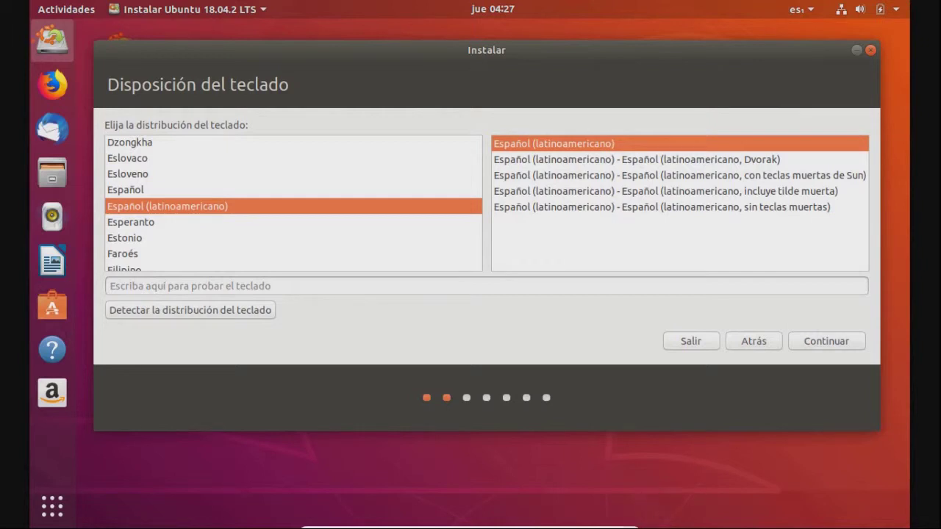
Minimize the full-screen virtual machine to the Windows desktop and restore it.
mouse_move(625, 519)
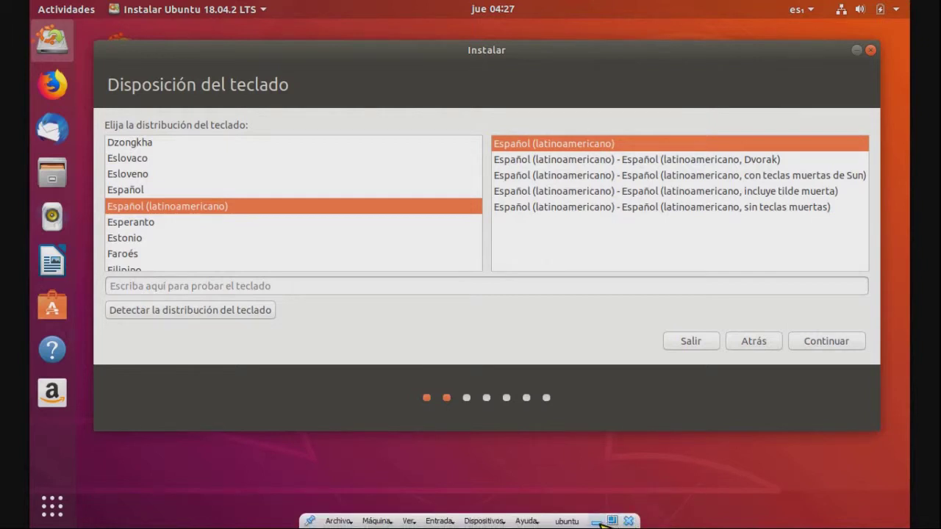
left_click(597, 522)
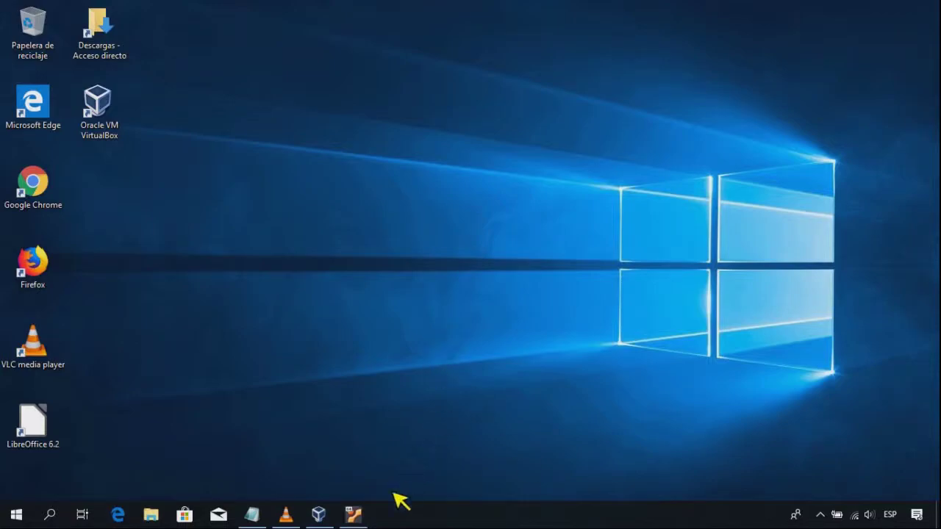
left_click(354, 514)
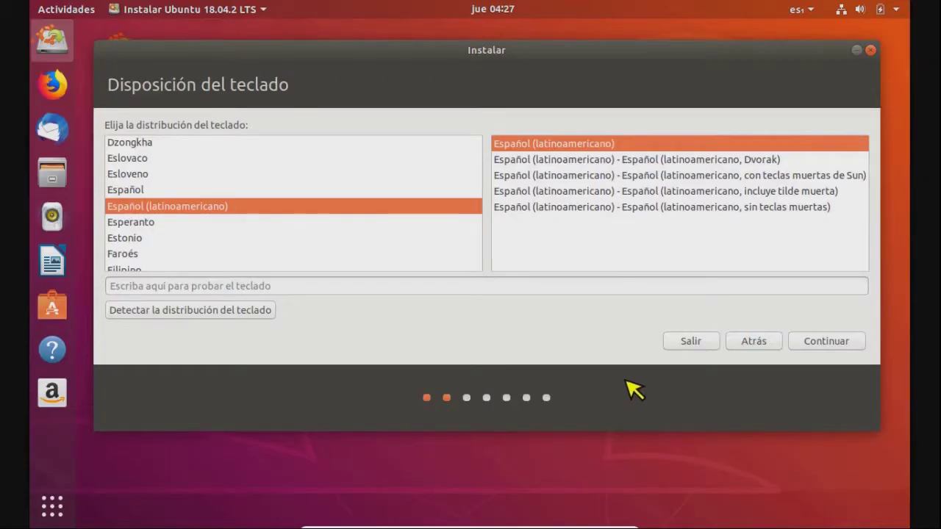
Accept the keyboard layout and choose a normal installation with update downloads and third-party graphics, Wi-Fi and multimedia software enabled.
left_click(820, 348)
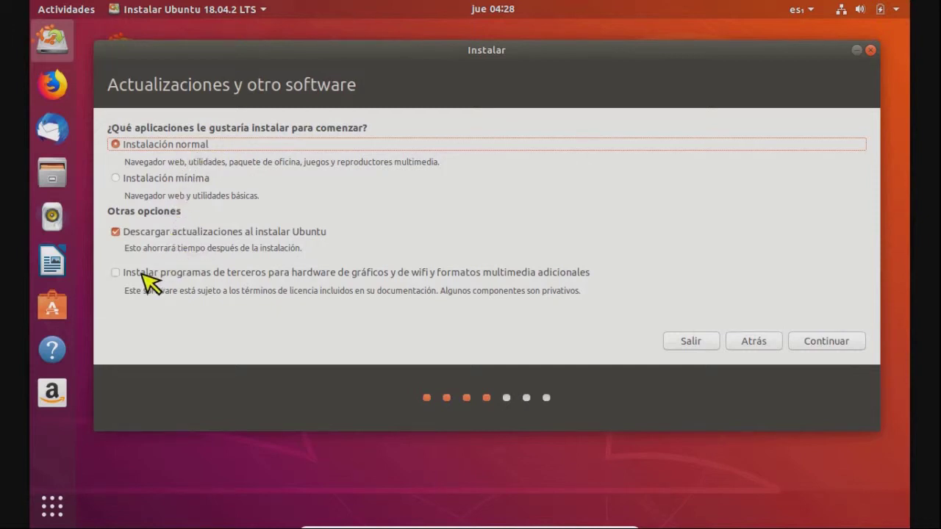
left_click(115, 273)
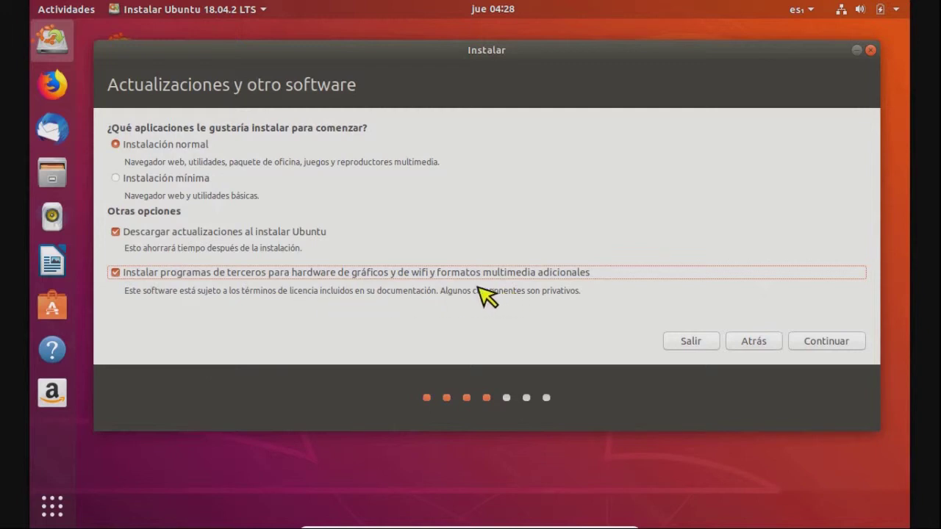
left_click(827, 346)
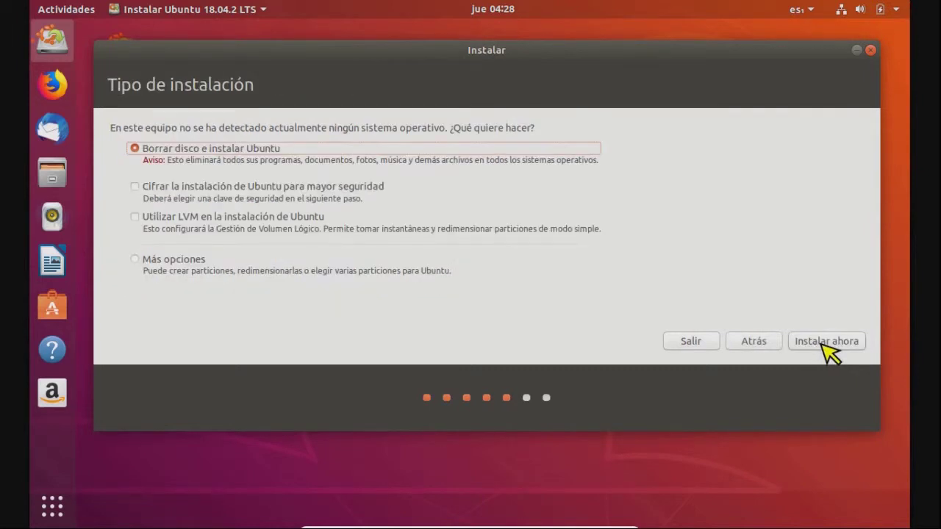
Start the installation with the erase-disk option, confirm writing the disk changes, and accept Bogota as the location.
left_click(823, 342)
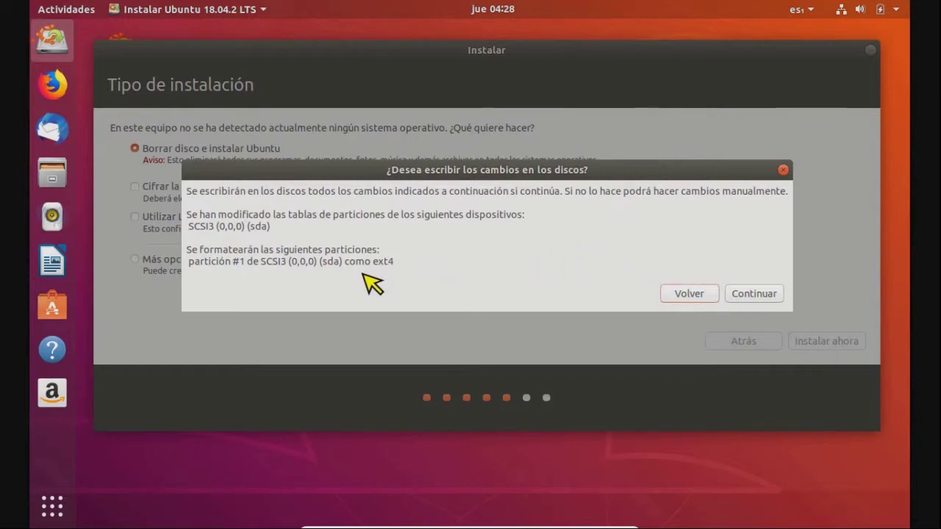
left_click(747, 297)
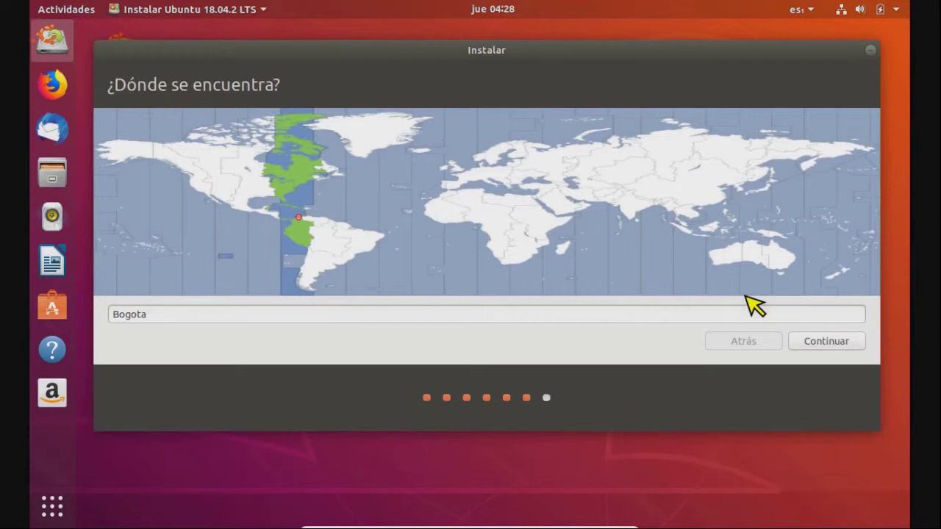
left_click(818, 341)
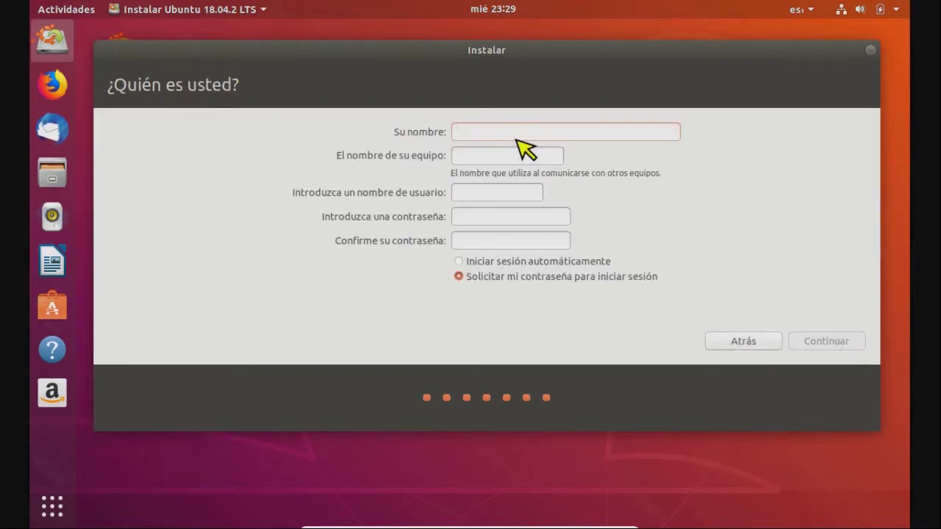
Enter the user's name, type and confirm the account password, select automatic login, and continue the installation.
type("chucho")
left_click(476, 219)
type("**********")
left_click(477, 245)
type("*****")
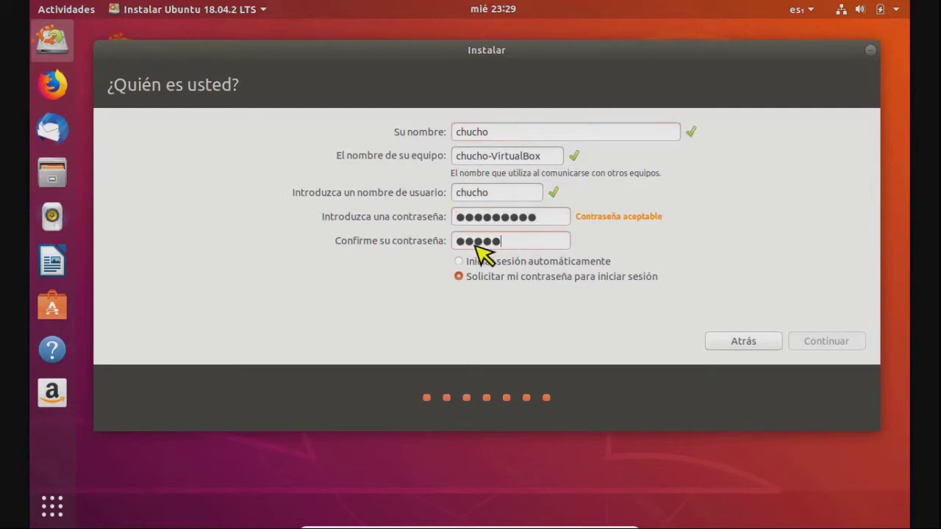
type("*****")
left_click(468, 263)
left_click(816, 344)
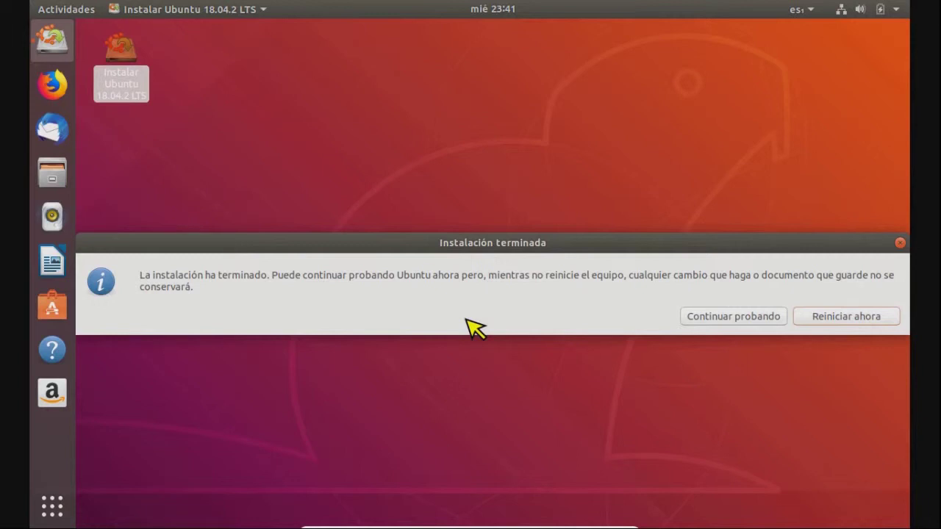
Restart the virtual machine after the installation and continue past the installation medium prompt to boot the installed Ubuntu.
left_click(839, 329)
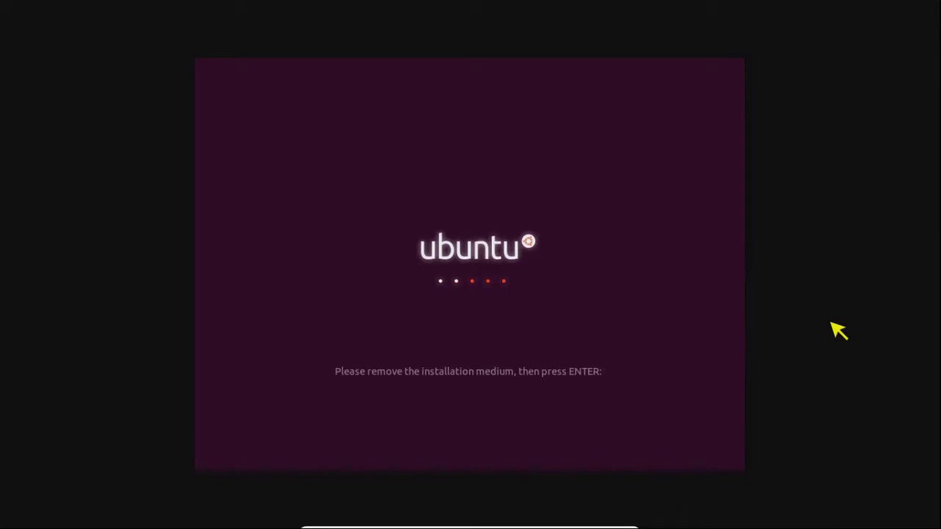
key("Return")
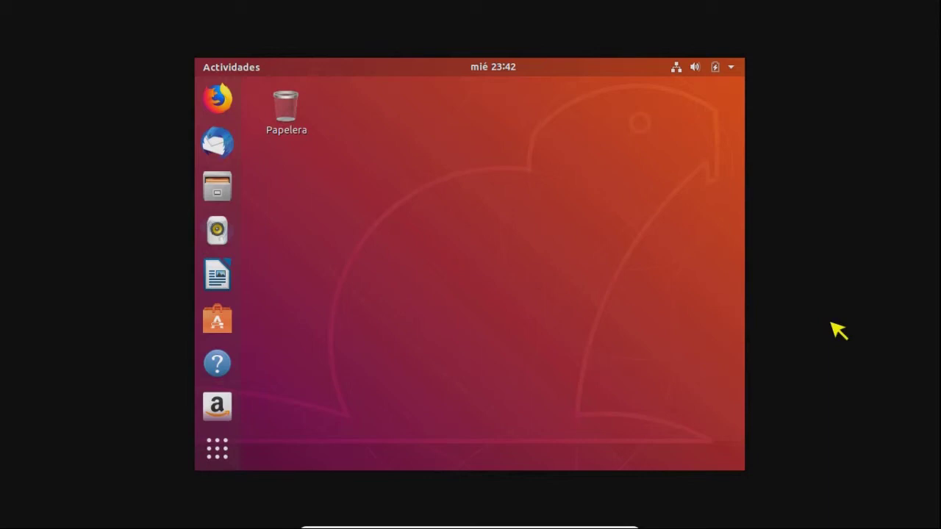
Open the Monitores settings under Dispositivos in the installed Ubuntu system.
left_click(731, 67)
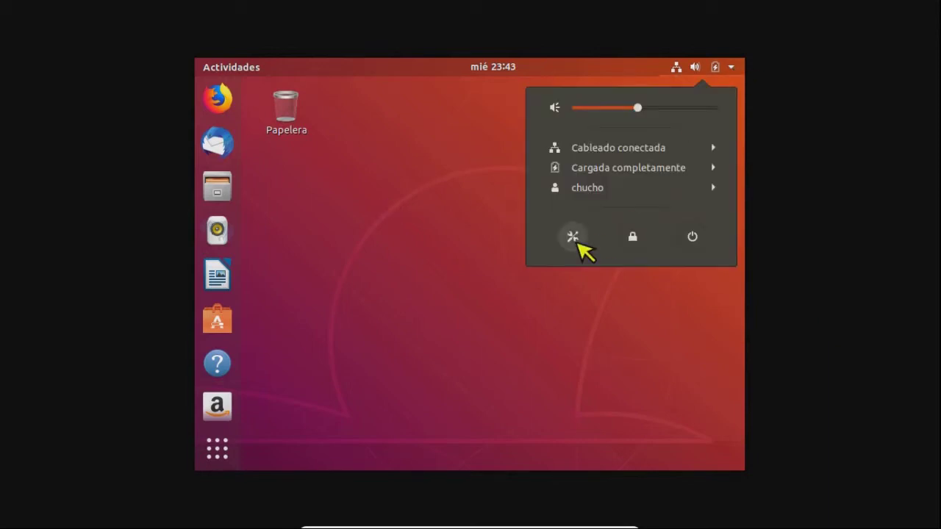
left_click(572, 236)
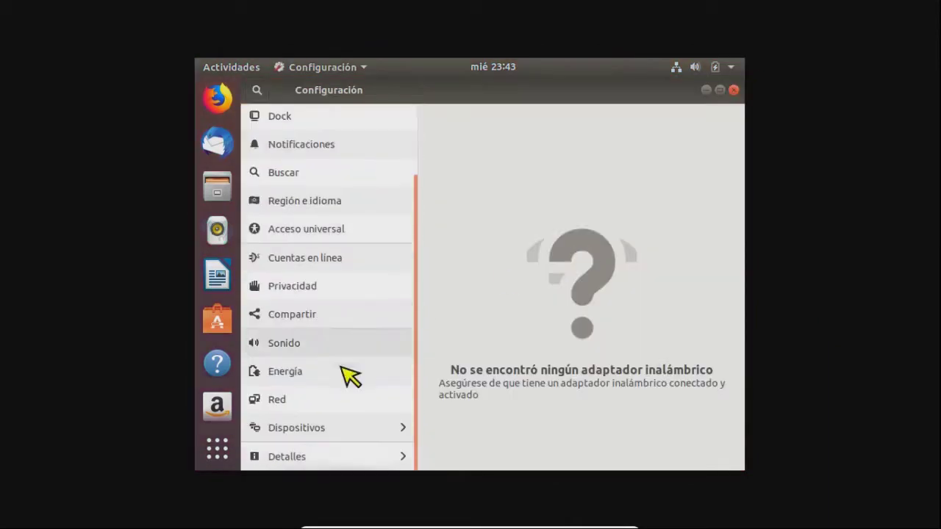
left_click(323, 424)
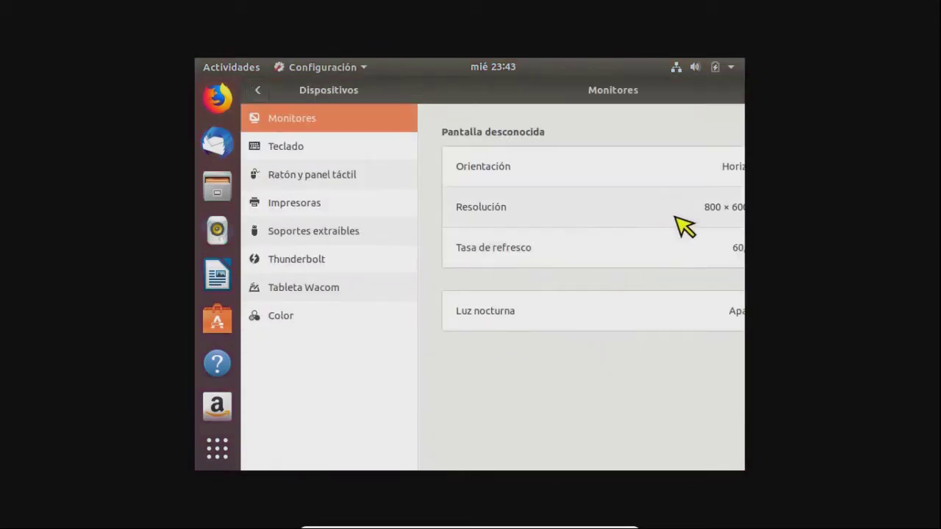
Set the display resolution to 1024 × 768 (4:3), apply it and keep the changes.
left_click(668, 262)
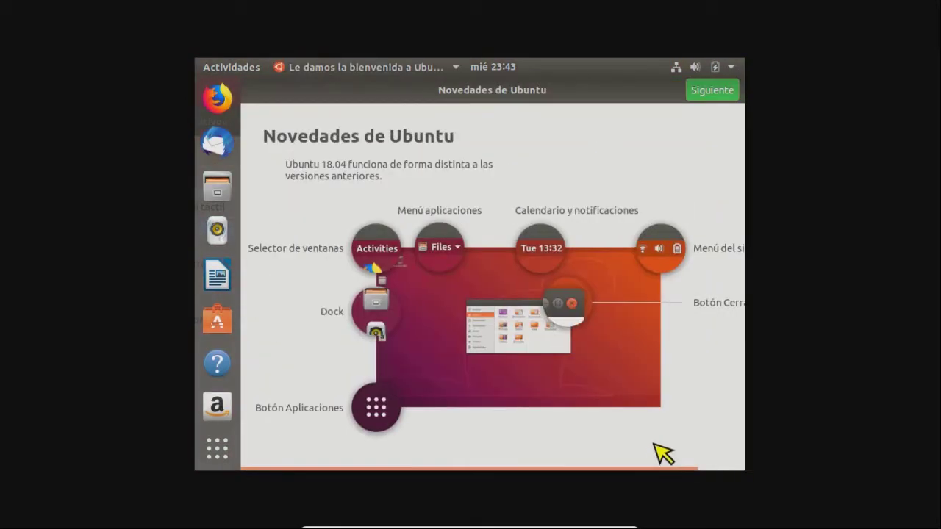
left_click(631, 422)
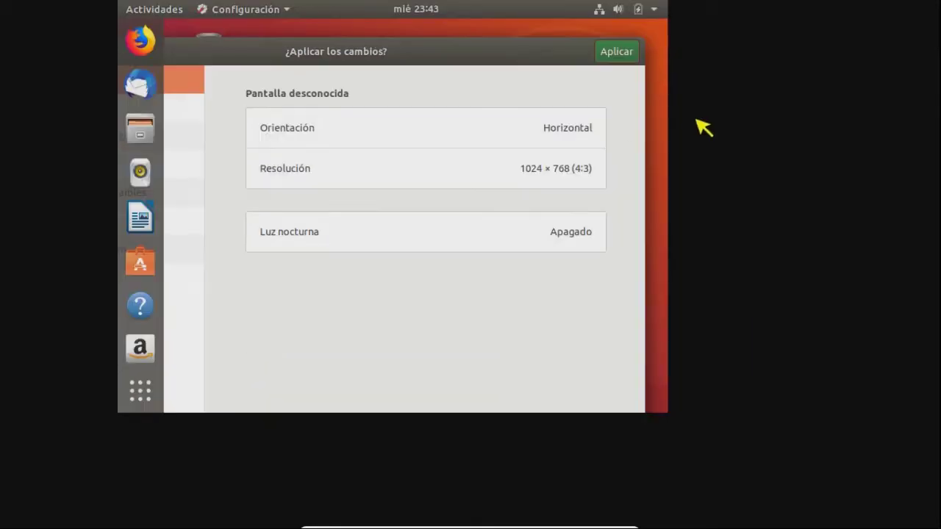
left_click(617, 54)
left_click(541, 315)
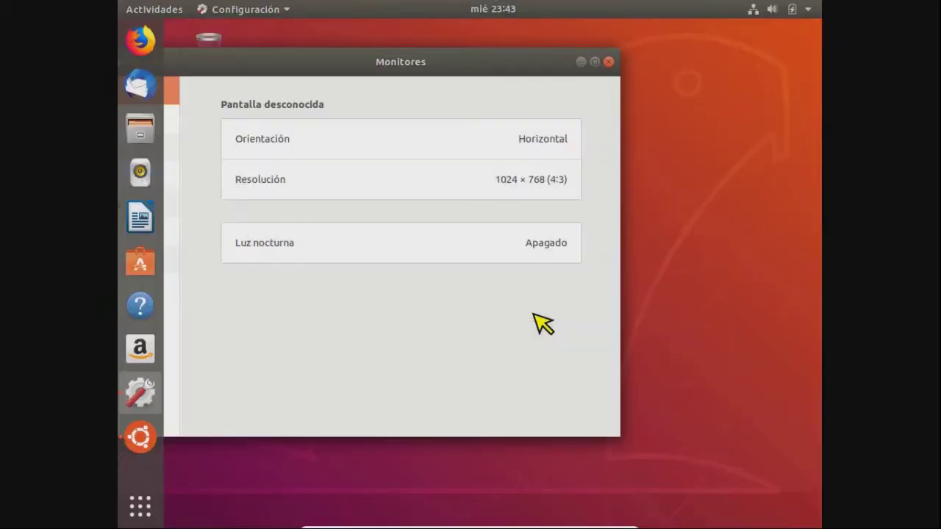
Set the installed system's resolution to 1280 × 768 (16:10), keep the changes and close the monitor settings.
left_click(557, 184)
scroll(573, 353, "down", 3)
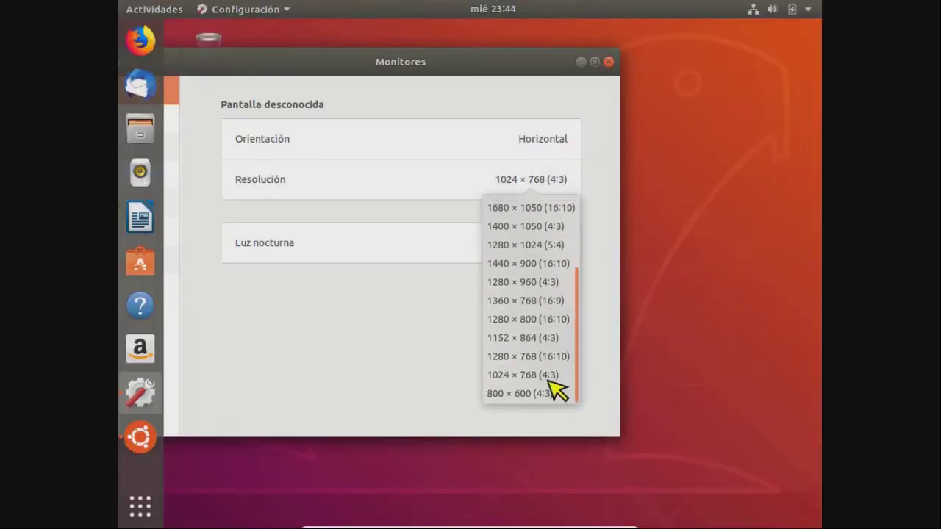
left_click(529, 353)
left_click(592, 65)
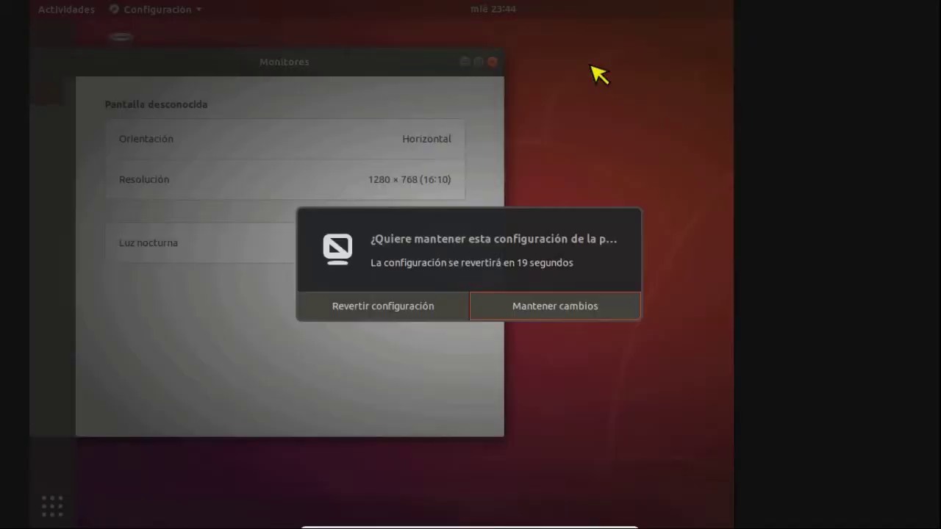
left_click(548, 316)
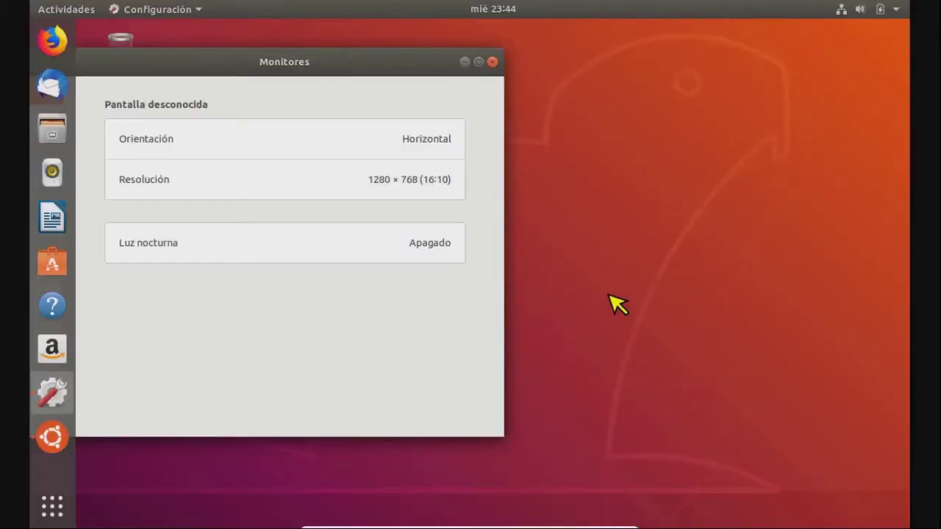
left_click(492, 62)
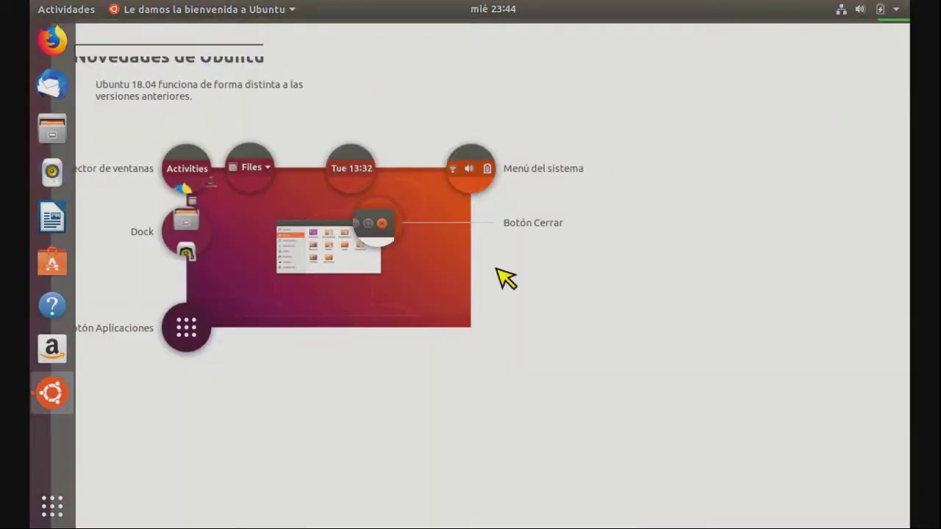
Quit the Ubuntu welcome window and open the personal folder in Archivos.
left_click(290, 12)
left_click(217, 46)
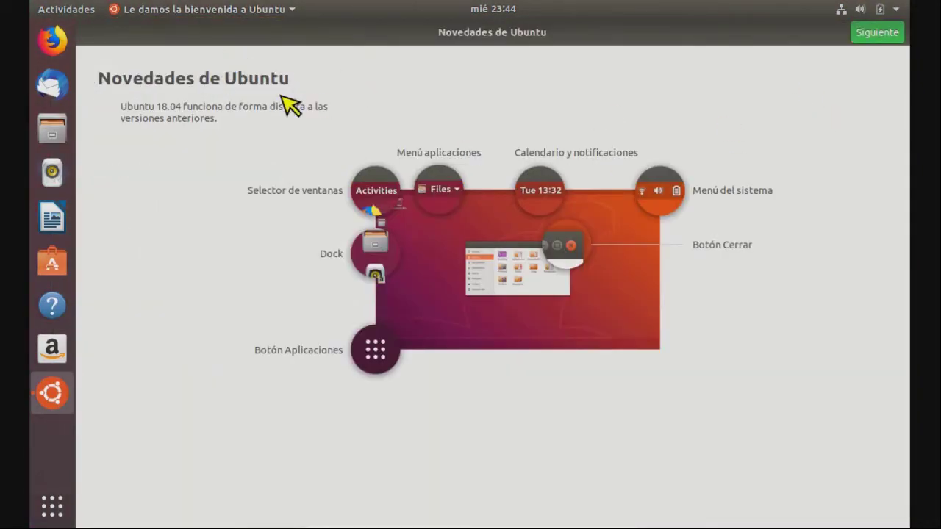
left_click(65, 134)
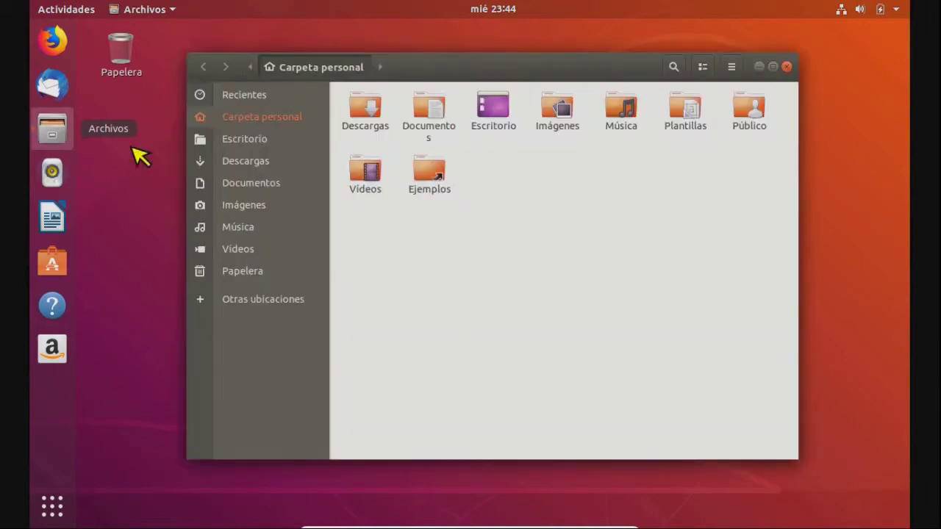
Launch Firefox and open YouTube from the favourite sites in a new tab.
left_click(54, 42)
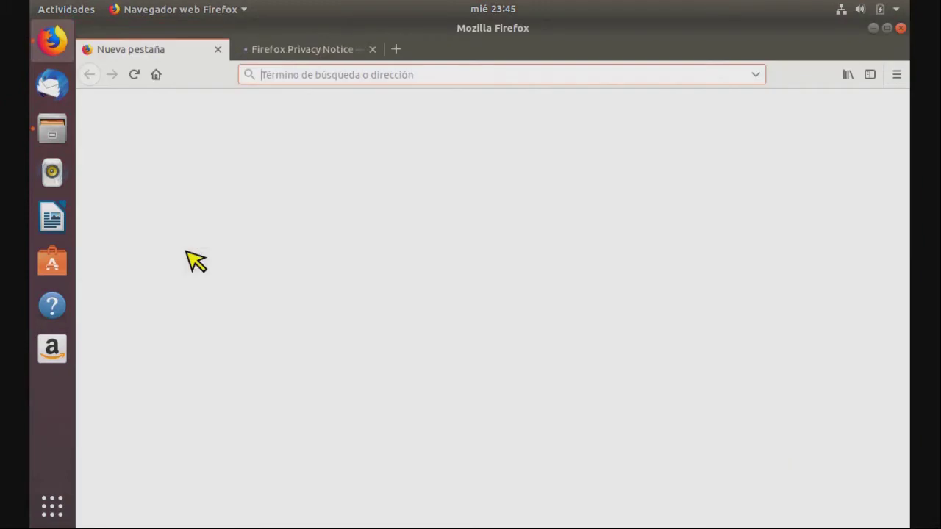
left_click(395, 49)
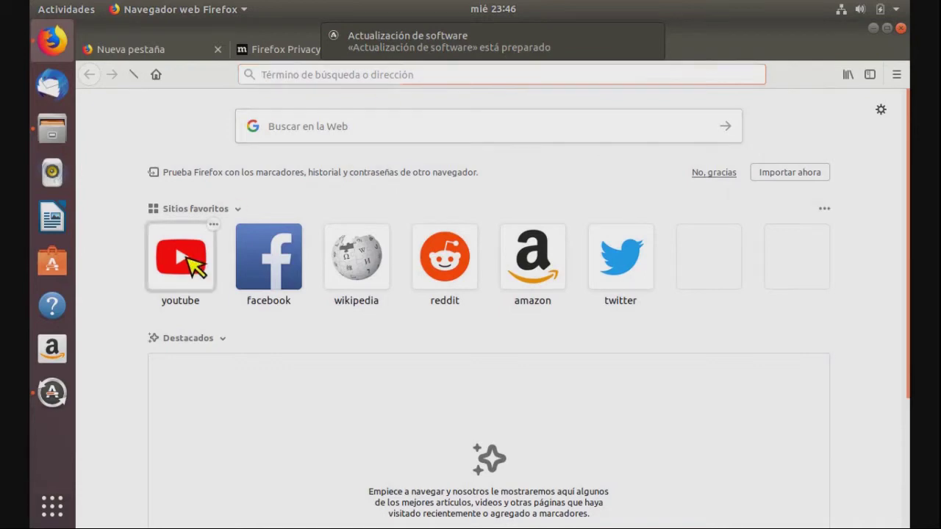
left_click(185, 258)
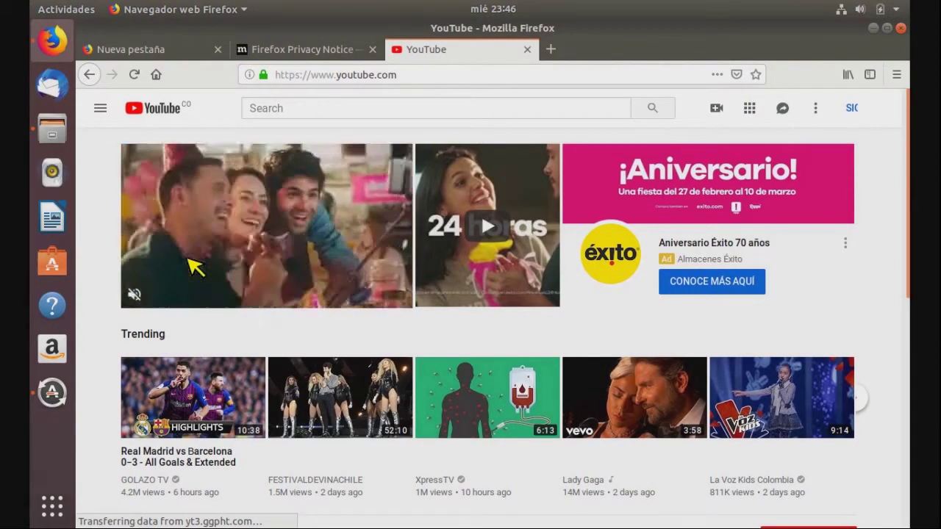
Close Firefox with all its open tabs and close the Archivos window.
left_click(901, 28)
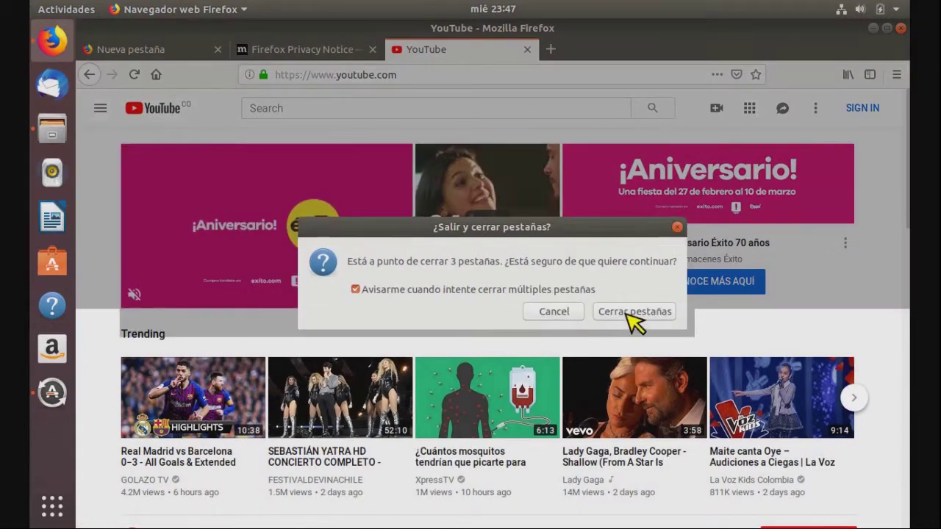
left_click(634, 313)
left_click(786, 66)
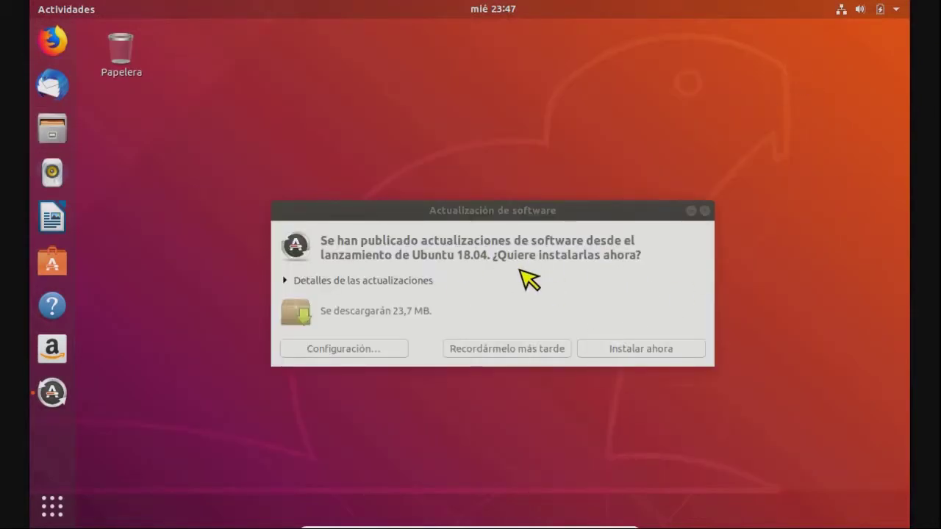
Start installing the software updates offered for Ubuntu 18.04.
left_click(626, 353)
left_click(614, 352)
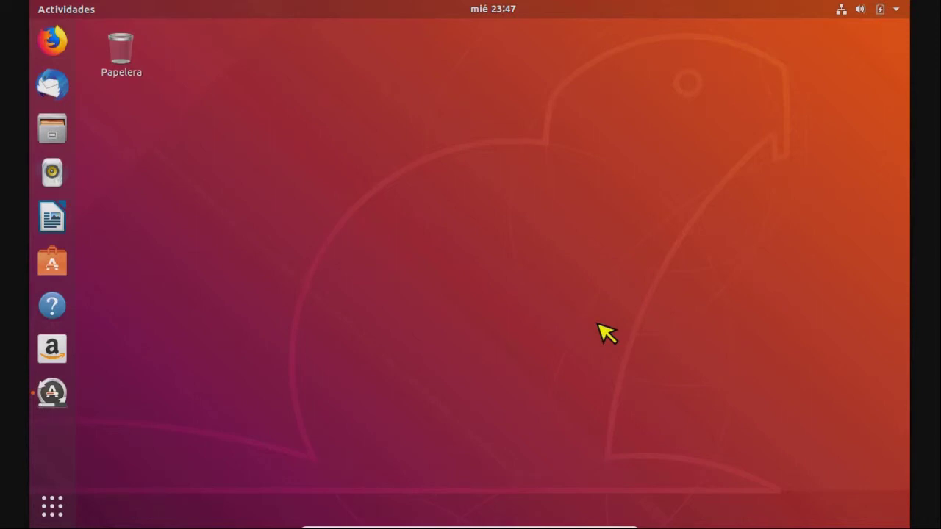
Shut down the Ubuntu guest system and close the VirtualBox manager.
left_click(902, 14)
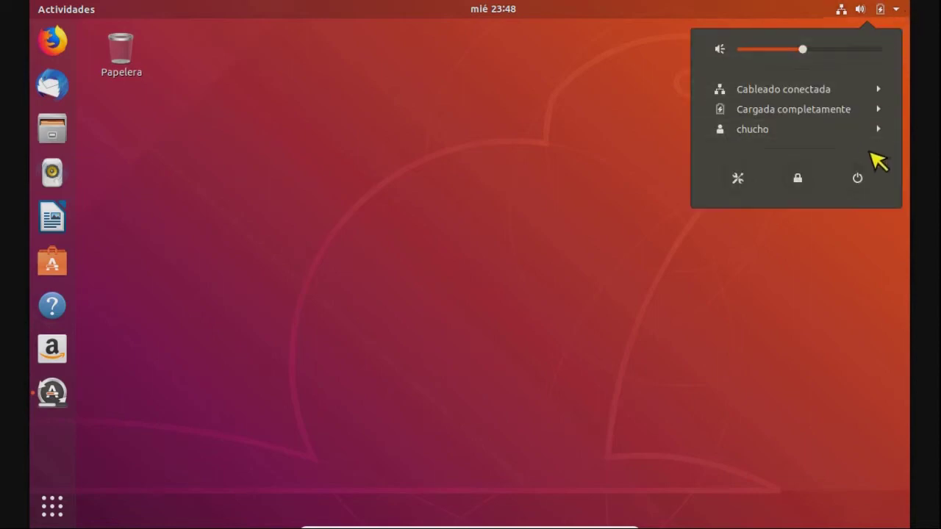
left_click(859, 181)
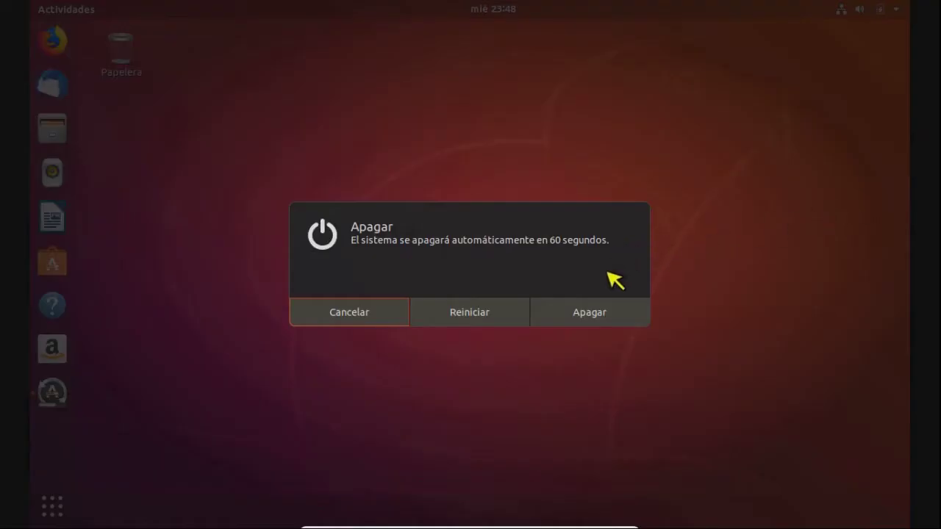
left_click(586, 321)
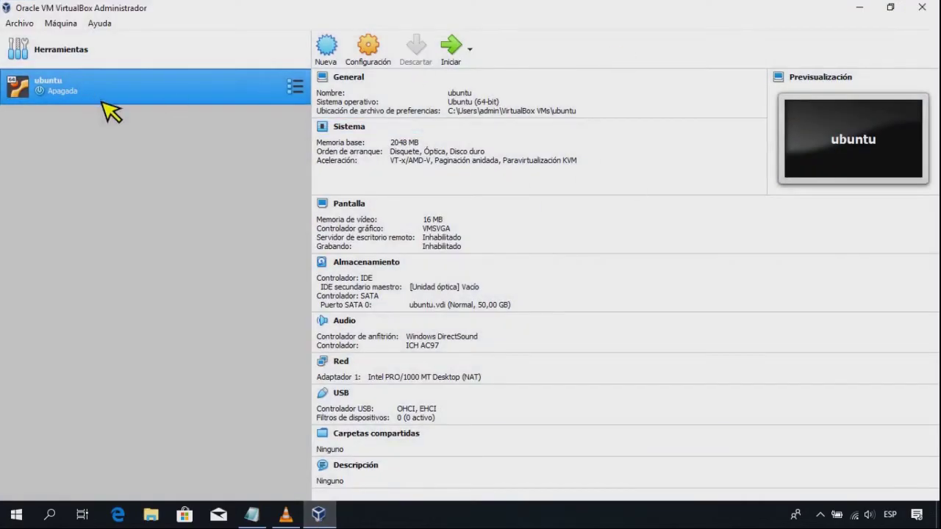
left_click(922, 7)
Switch to Windows File Explorer and open the virtual machine's folder, C:\Usuarios\admin\VirtualBox VMs\ubuntu.
key("super+e")
left_click(47, 254)
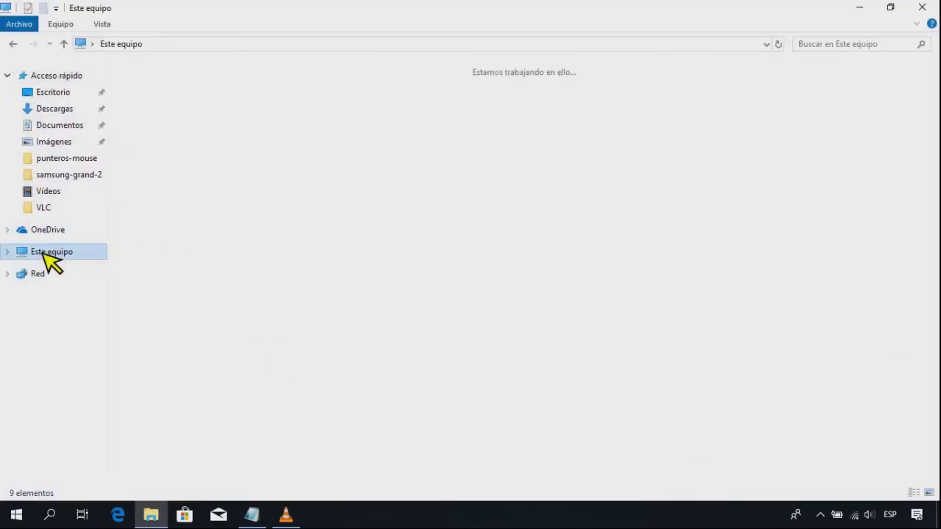
double_click(199, 200)
double_click(156, 159)
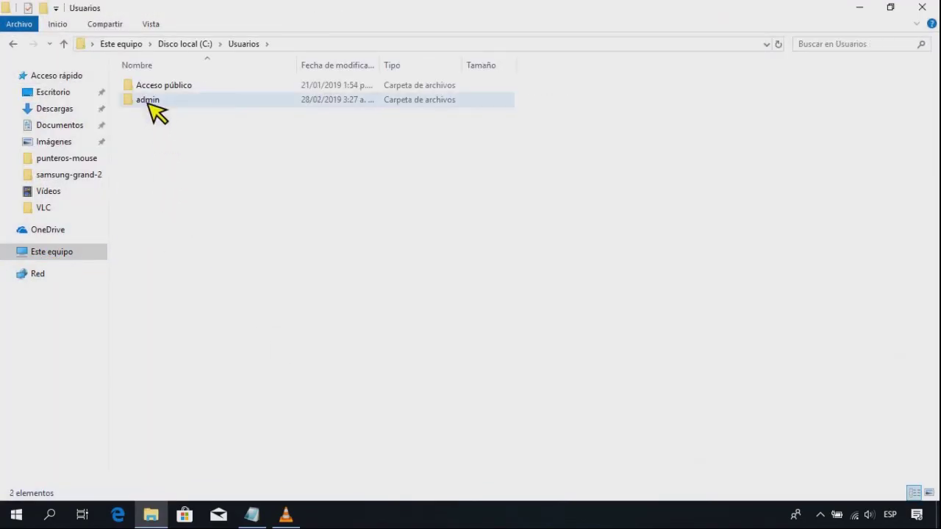
double_click(151, 100)
double_click(163, 303)
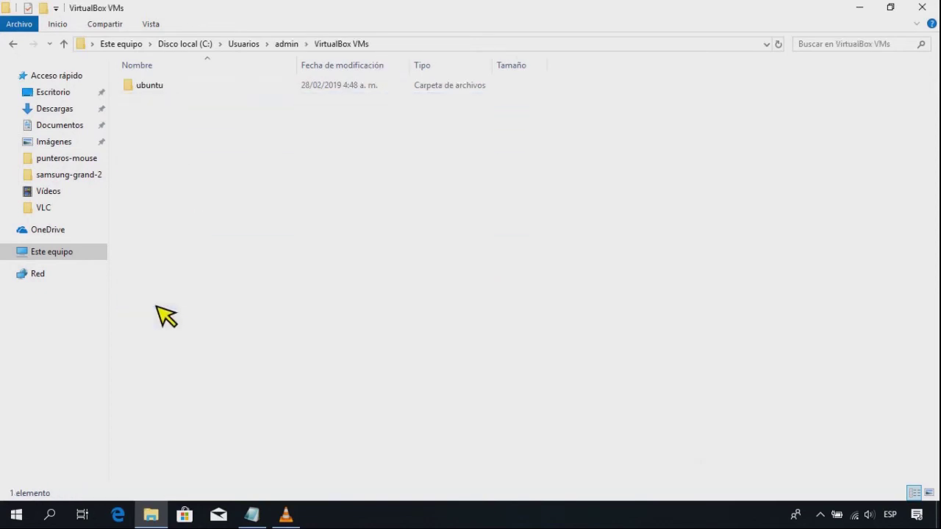
double_click(156, 96)
Examine the properties of the ubuntu virtual disk image (.vdi), including its size on disk, and close them.
left_click(153, 132)
right_click(159, 129)
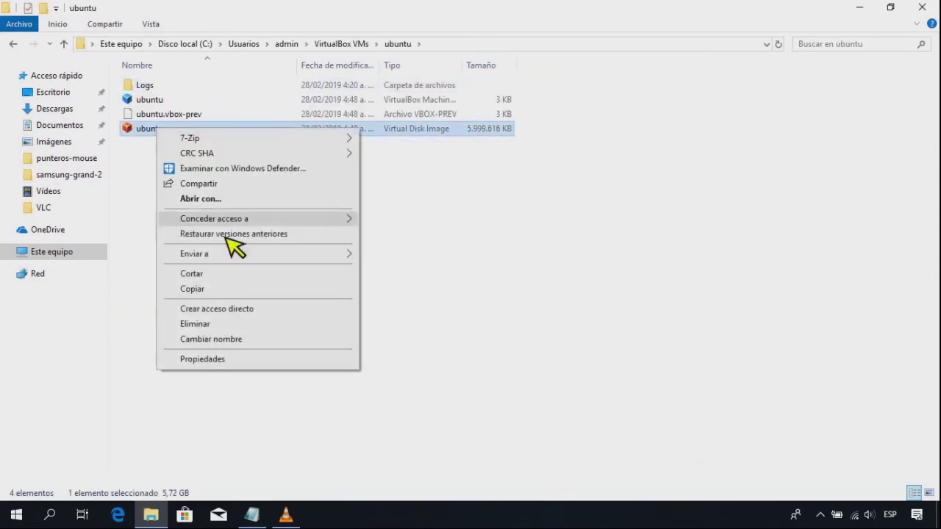
left_click(220, 357)
left_click_drag(279, 195, 430, 107)
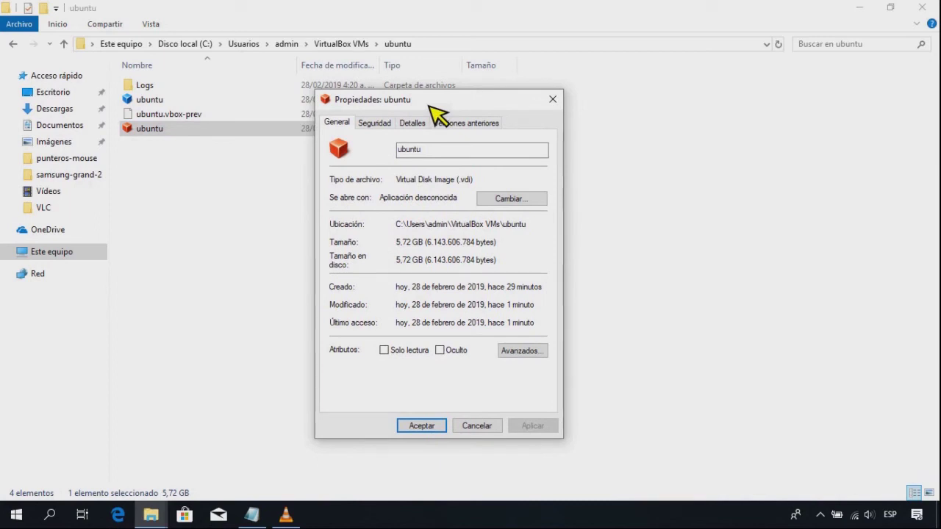
left_click_drag(429, 107, 505, 101)
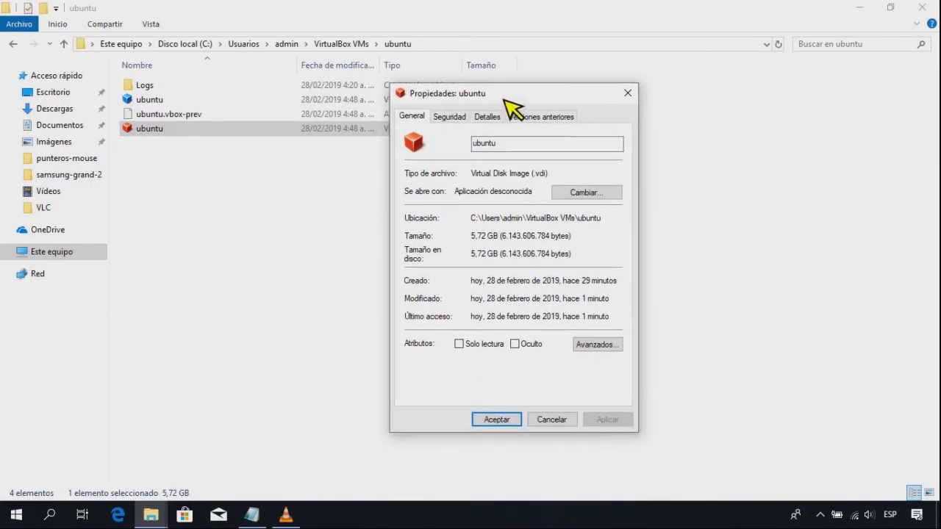
left_click(498, 420)
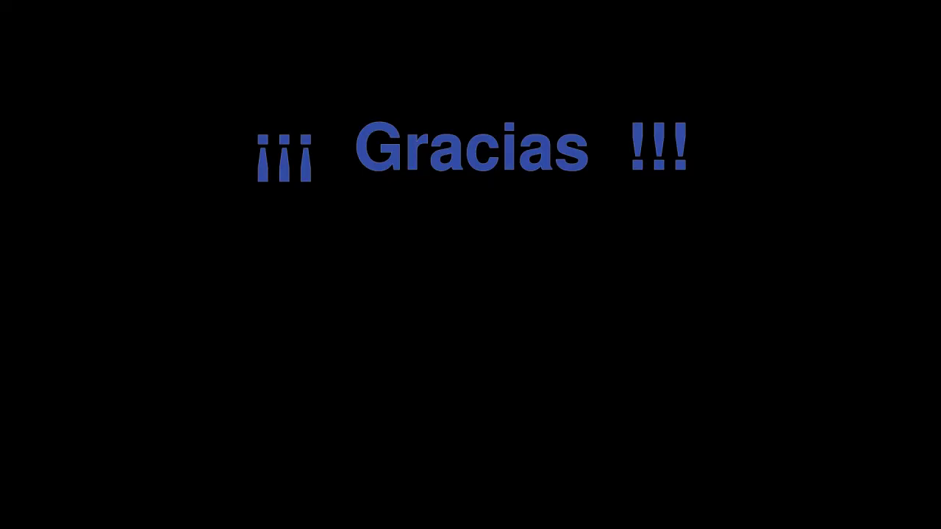